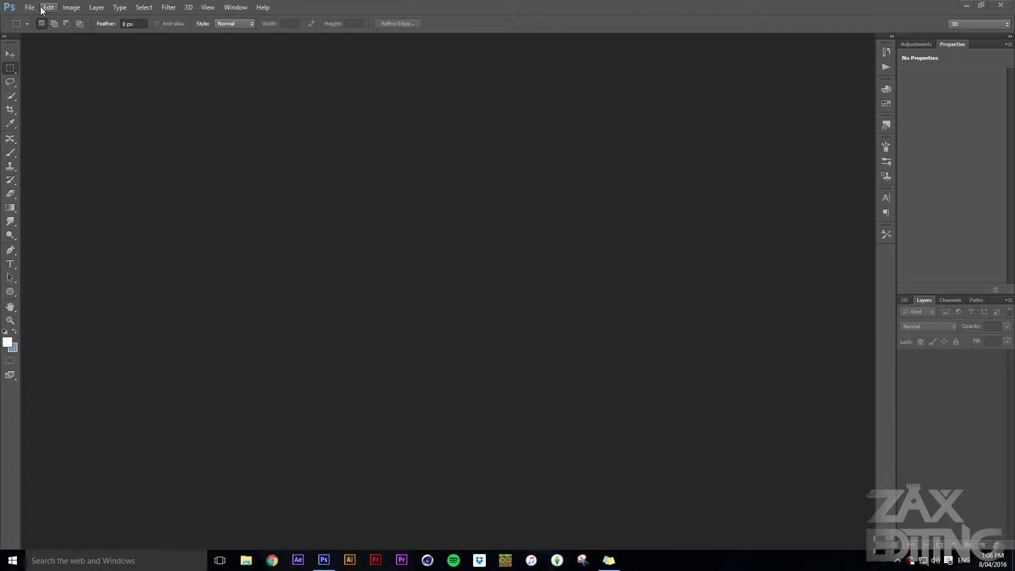
# Create a 1920 x 1080 pixel document named Tutorial Thumbnail at 300 pixels/inch with a white background
pyautogui.click(30, 8)
pyautogui.click(32, 18)
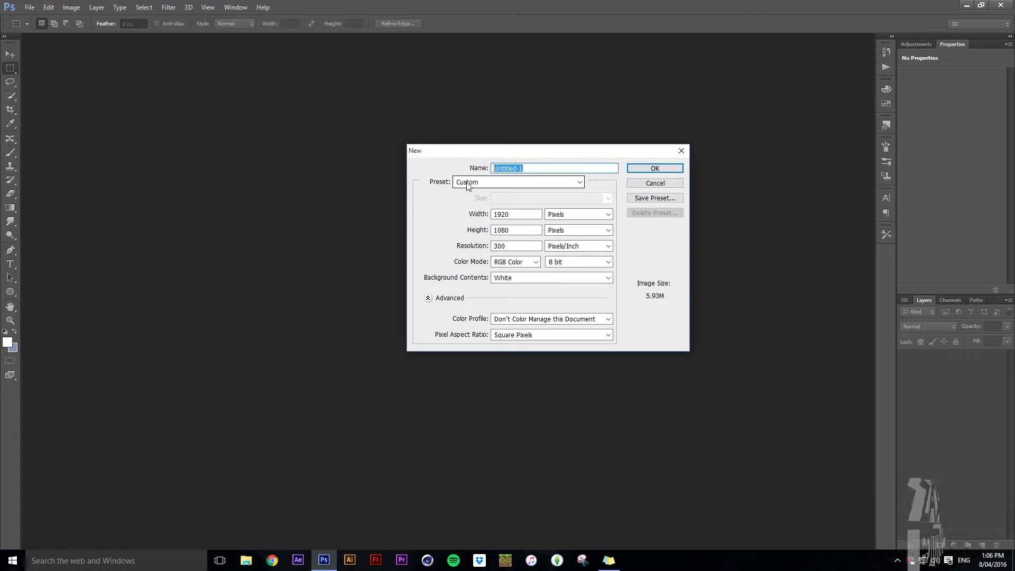
pyautogui.write('Tutorial Thumbnail')
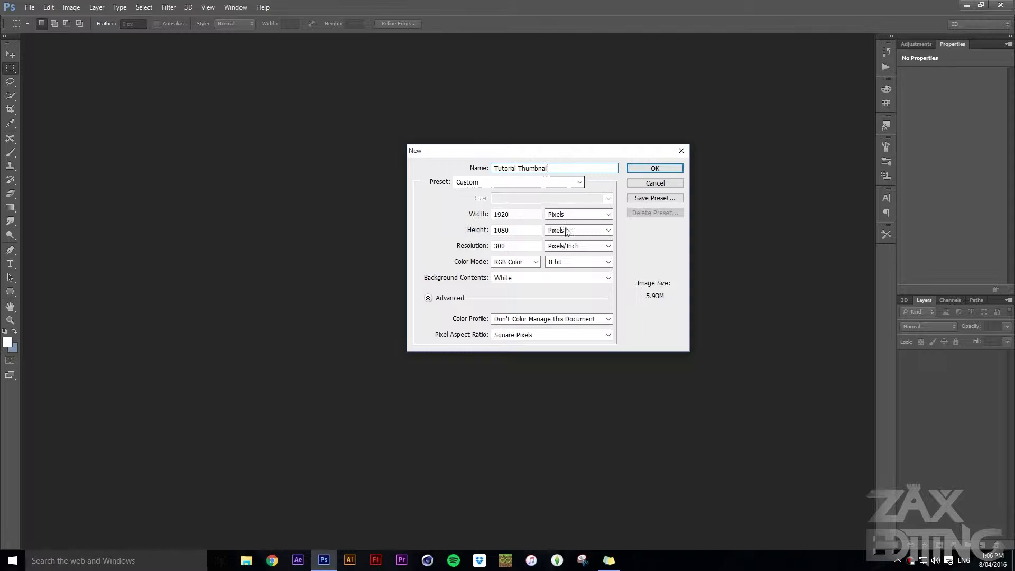
pyautogui.click(517, 218)
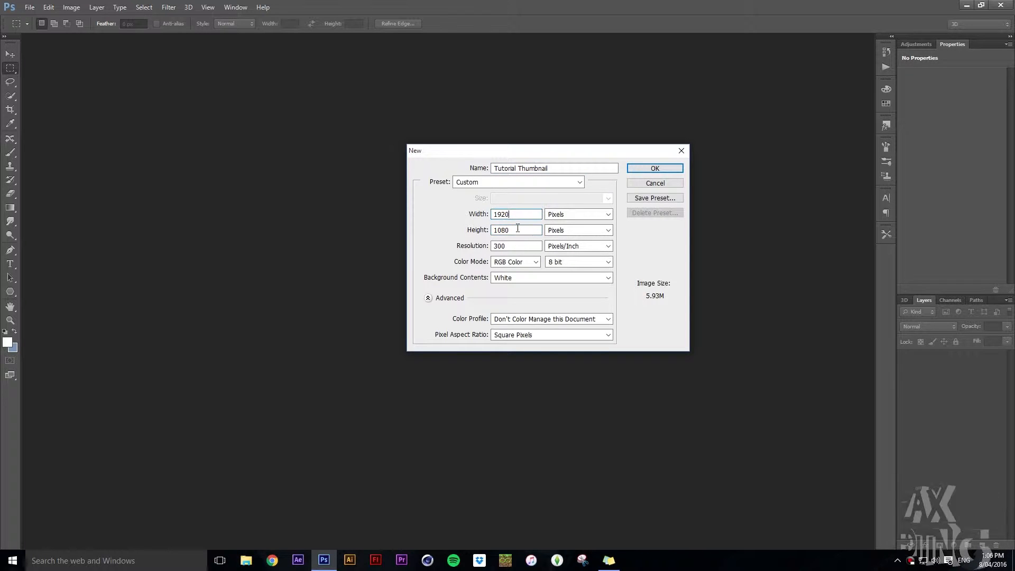
pyautogui.click(517, 230)
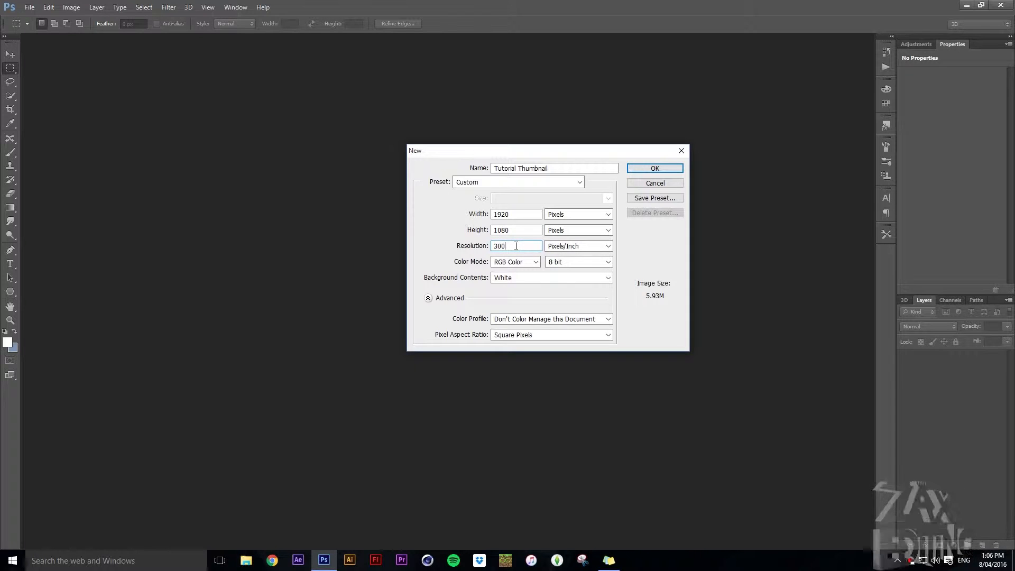
pyautogui.click(607, 246)
pyautogui.click(509, 300)
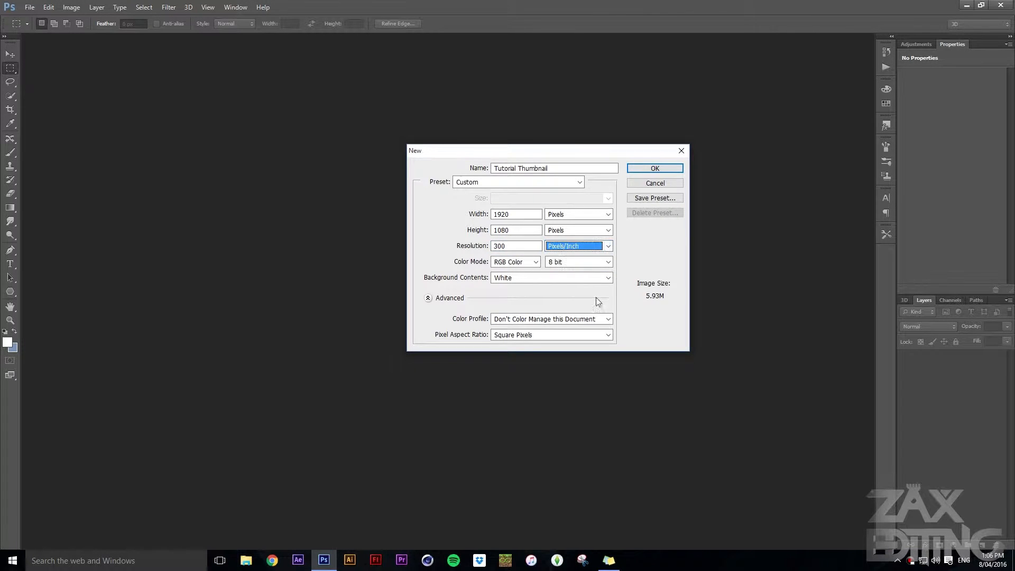
pyautogui.click(659, 168)
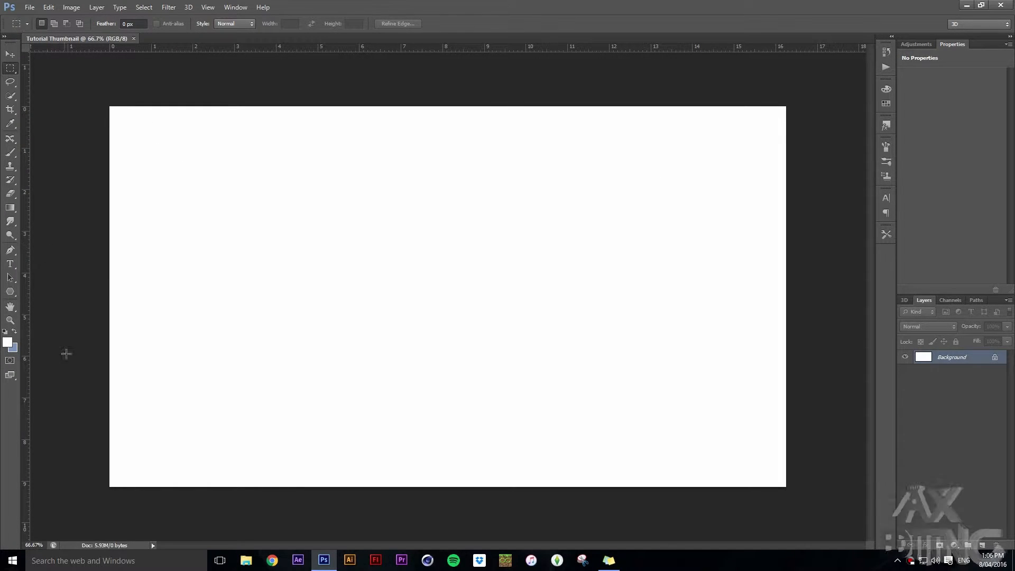
# Fill the background with a radial gradient from the canvas centre outward, using the orange-to-red Zax Editing preset
pyautogui.click(11, 208)
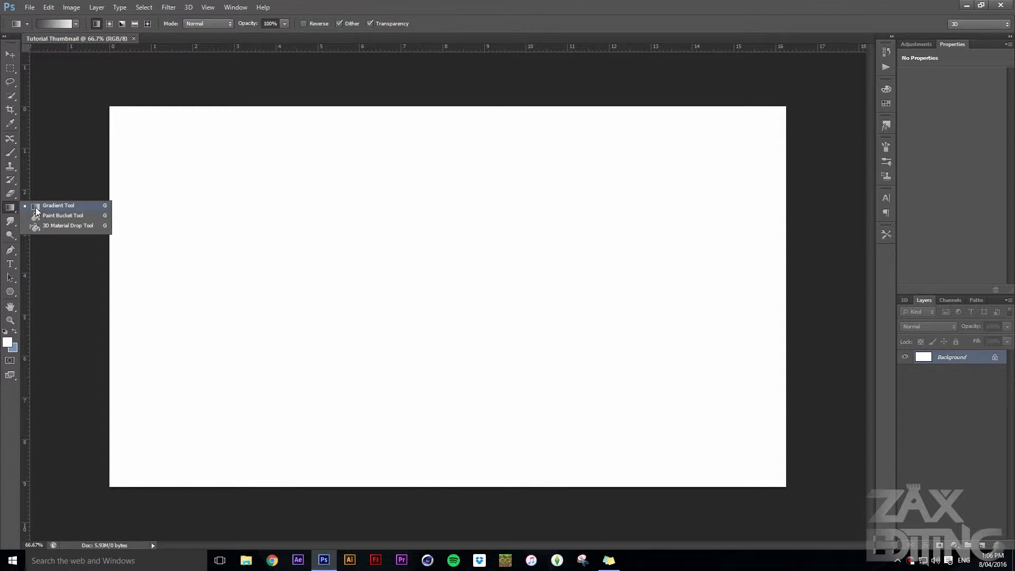
pyautogui.click(36, 209)
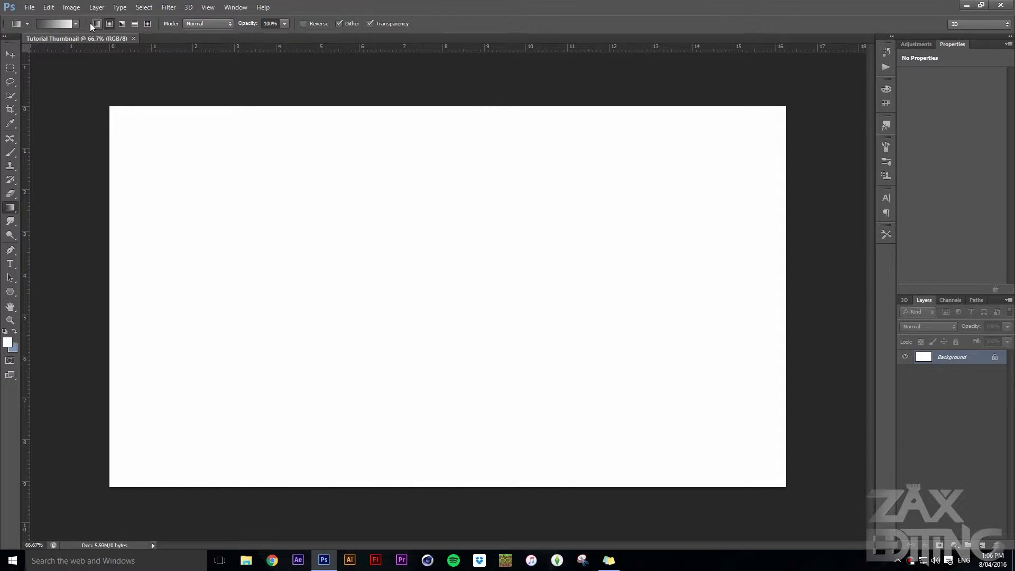
pyautogui.click(76, 24)
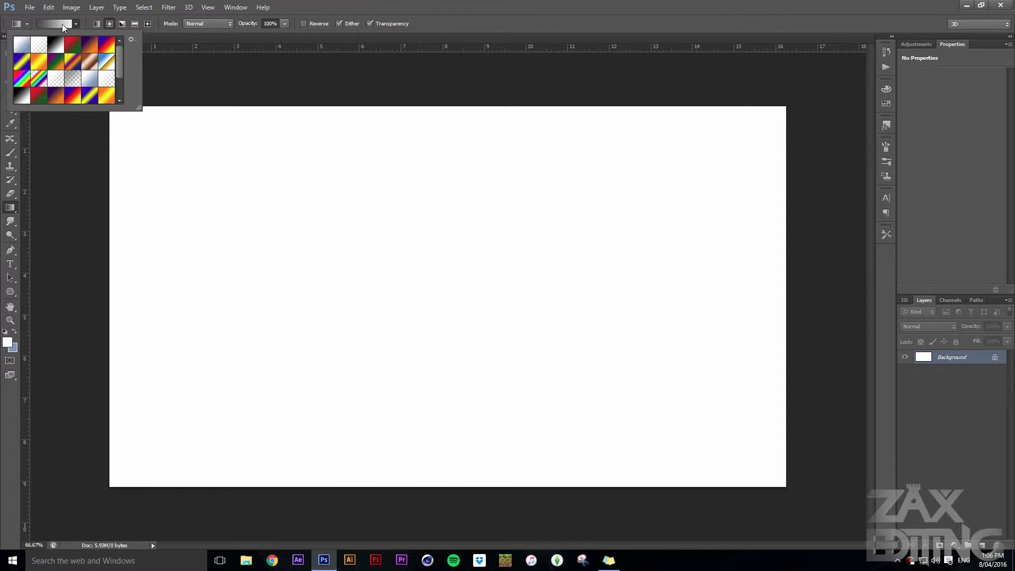
pyautogui.click(62, 23)
pyautogui.moveTo(813, 113); pyautogui.dragTo(694, 120)
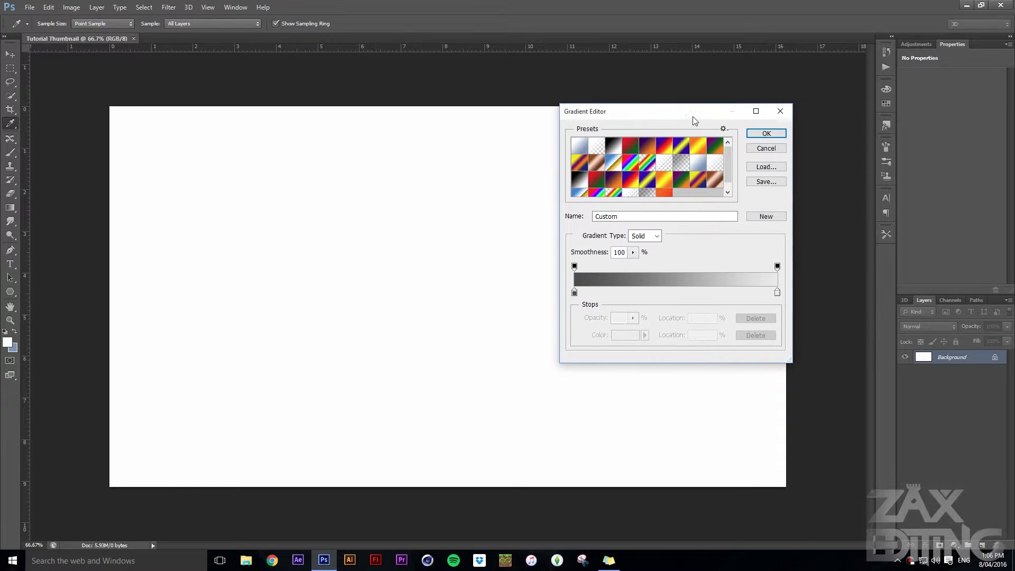
pyautogui.scroll(-1, 673, 185)
pyautogui.click(667, 189)
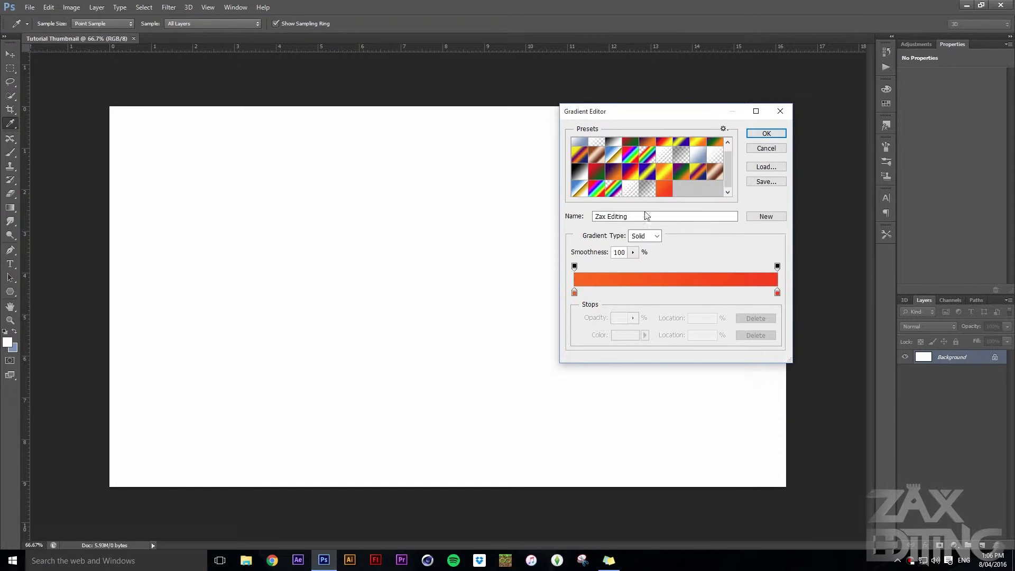
pyautogui.click(779, 110)
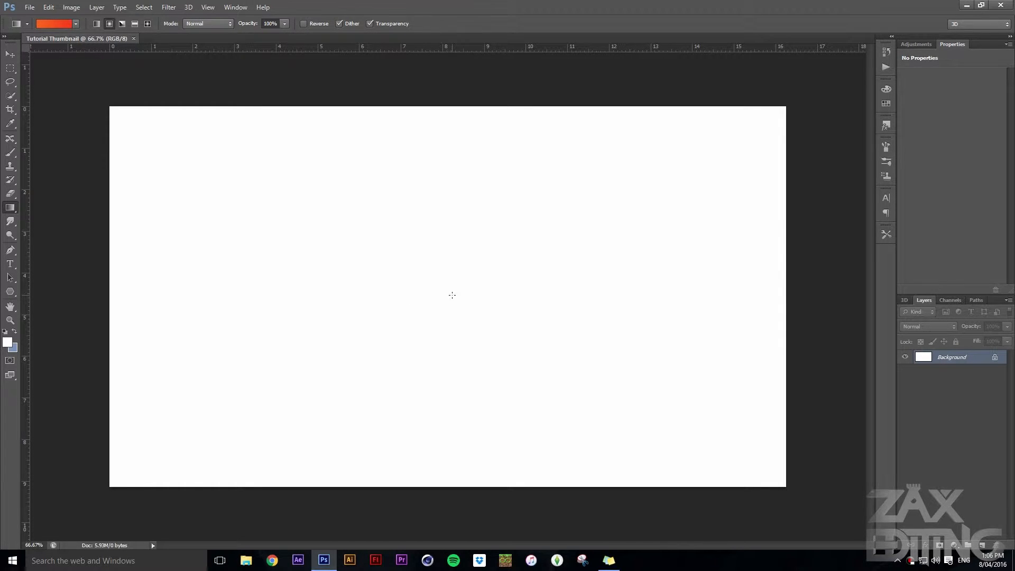
pyautogui.moveTo(450, 296); pyautogui.dragTo(441, 192)
pyautogui.moveTo(453, 49); pyautogui.dragTo(447, 79)
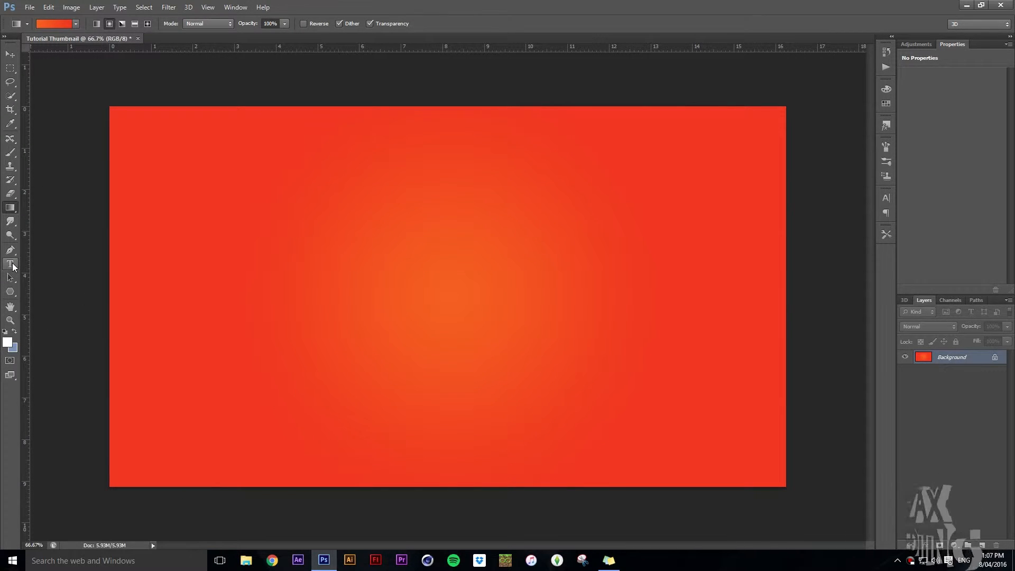
# Add the text "TUTORIAL" in capitals near the canvas's upper-left corner
pyautogui.click(10, 54)
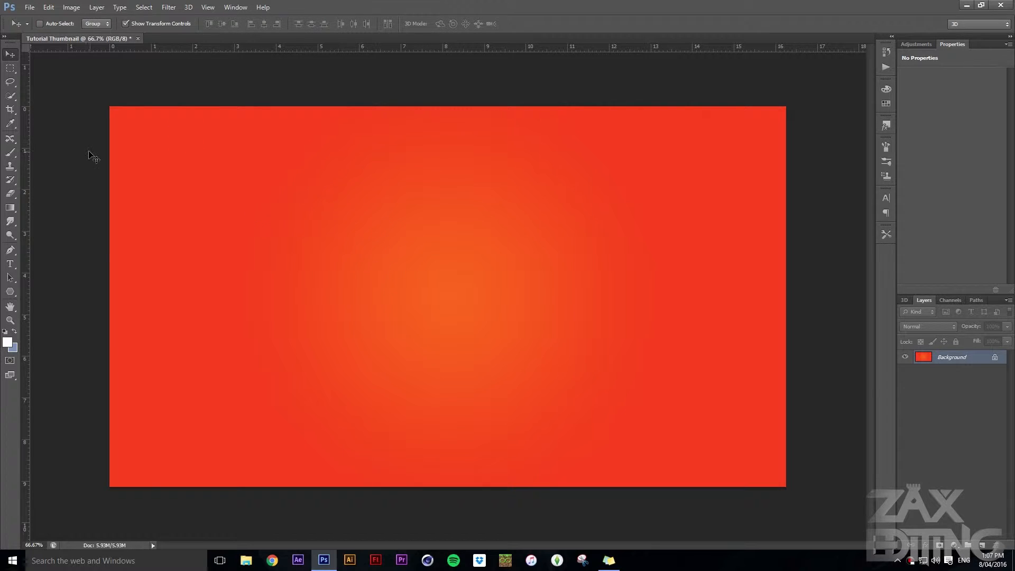
pyautogui.click(10, 264)
pyautogui.click(214, 168)
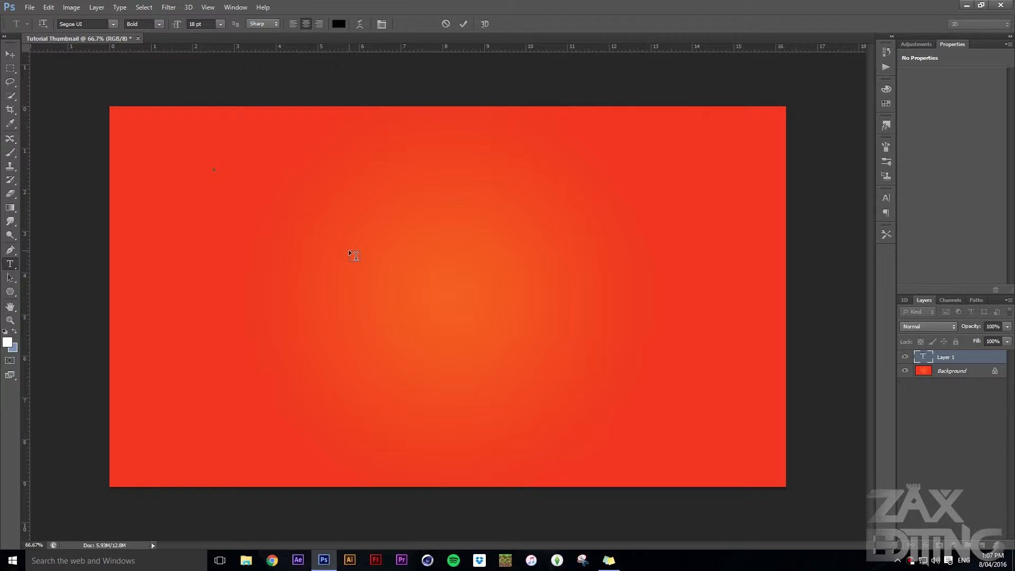
pyautogui.write('Tutoria')
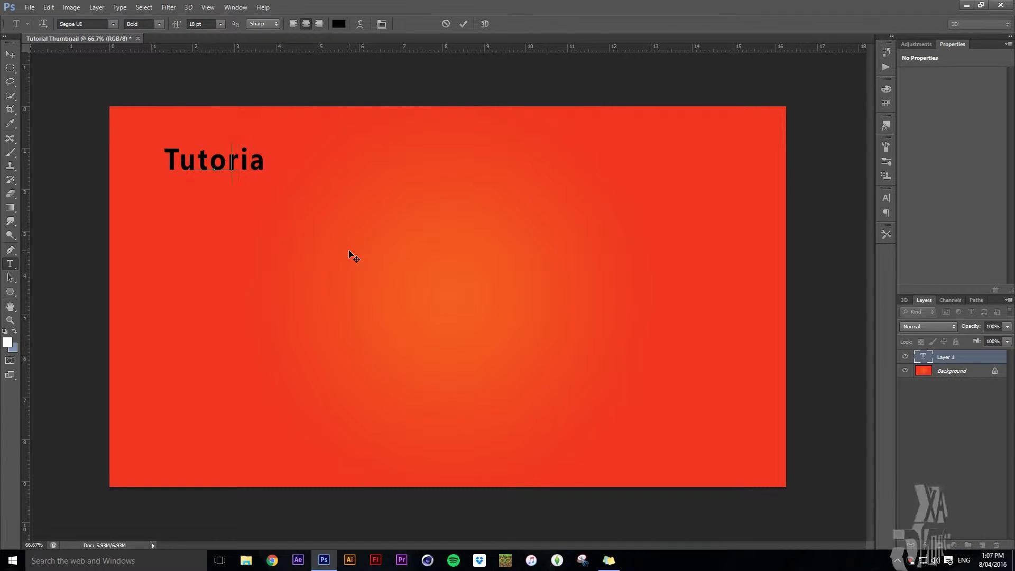
pyautogui.press('BackSpace')
pyautogui.press('BackSpace')
pyautogui.press('BackSpace')
pyautogui.press('BackSpace')
pyautogui.press('BackSpace')
pyautogui.press('BackSpace')
pyautogui.write('UTORIAL')
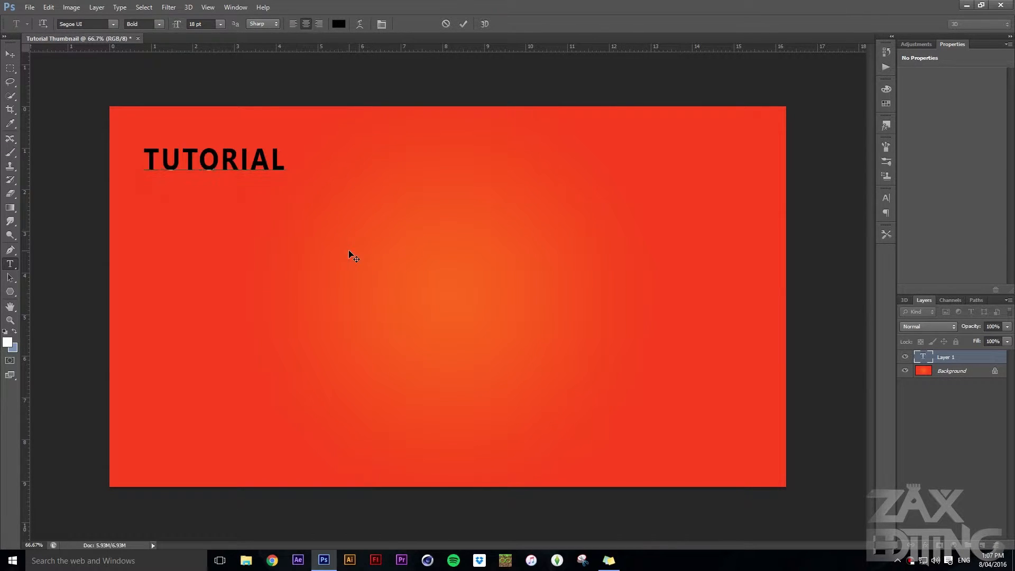
# Scale the TUTORIAL text up to about 161%, and enlarge it further until it nearly reaches the canvas's horizontal middle
pyautogui.click(10, 55)
pyautogui.moveTo(283, 169); pyautogui.dragTo(374, 206)
pyautogui.click(13, 264)
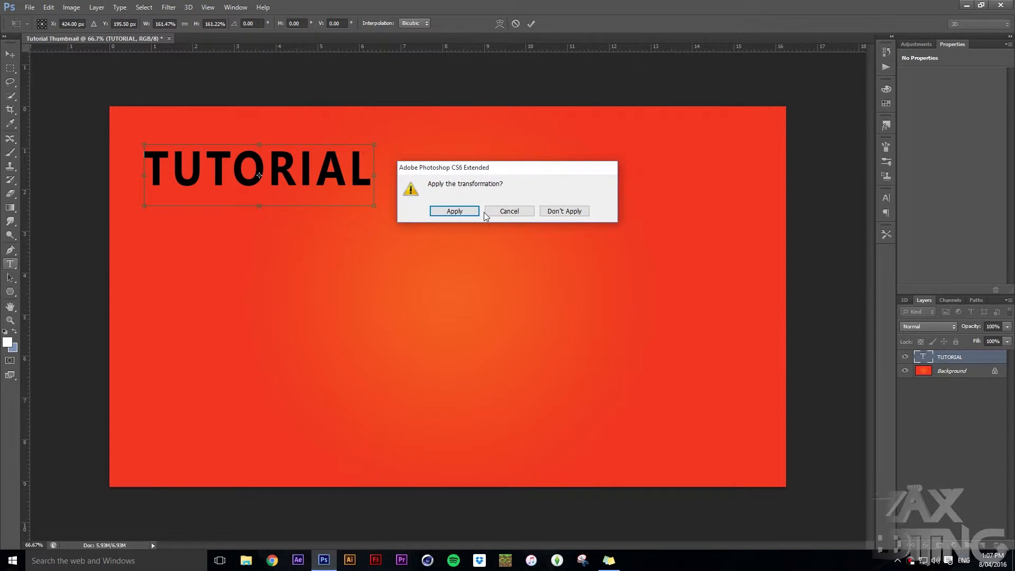
pyautogui.click(451, 211)
pyautogui.click(343, 162)
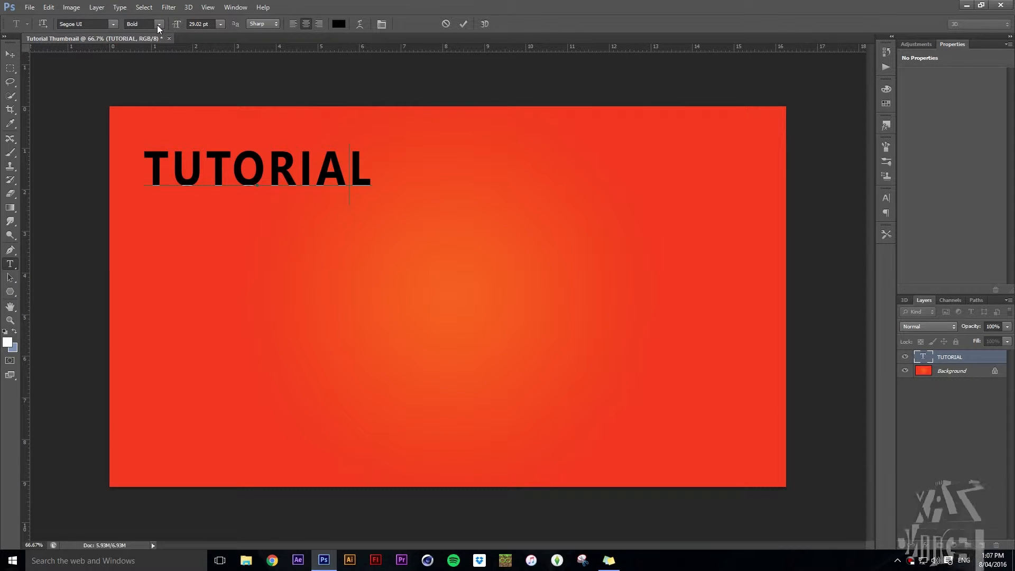
pyautogui.click(8, 57)
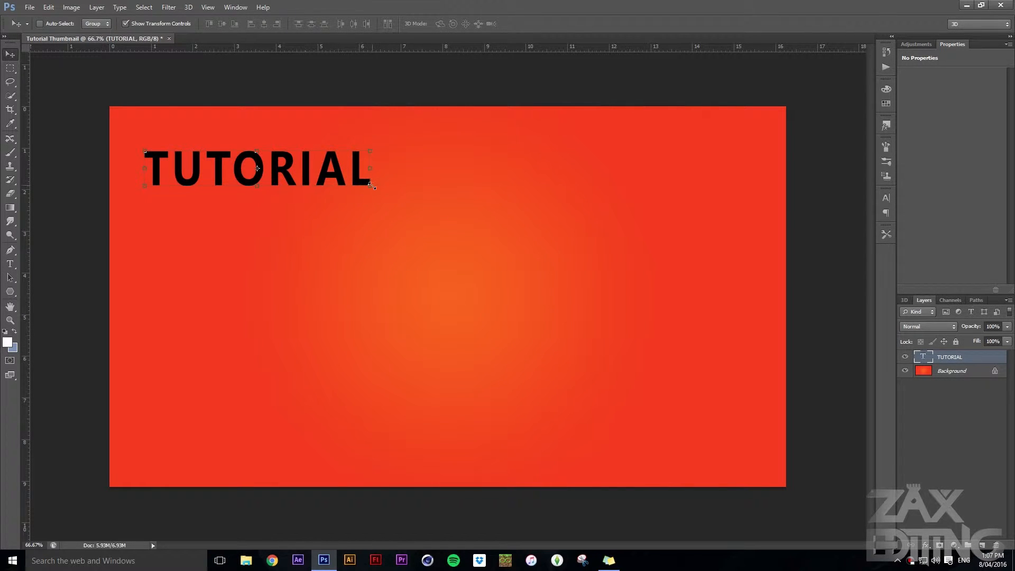
pyautogui.moveTo(372, 186); pyautogui.dragTo(428, 195)
pyautogui.hotkey('ctrl', 'z')
pyautogui.press('Return')
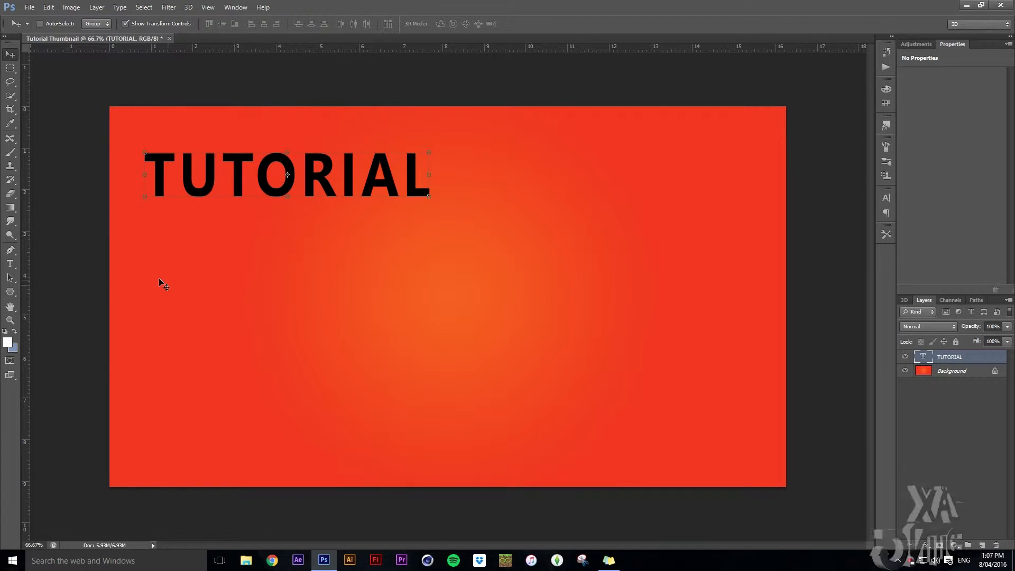
# Add a separate text layer reading "THUMBNAIL" at the middle of the canvas
pyautogui.click(9, 264)
pyautogui.click(456, 303)
pyautogui.write('THUMBANI')
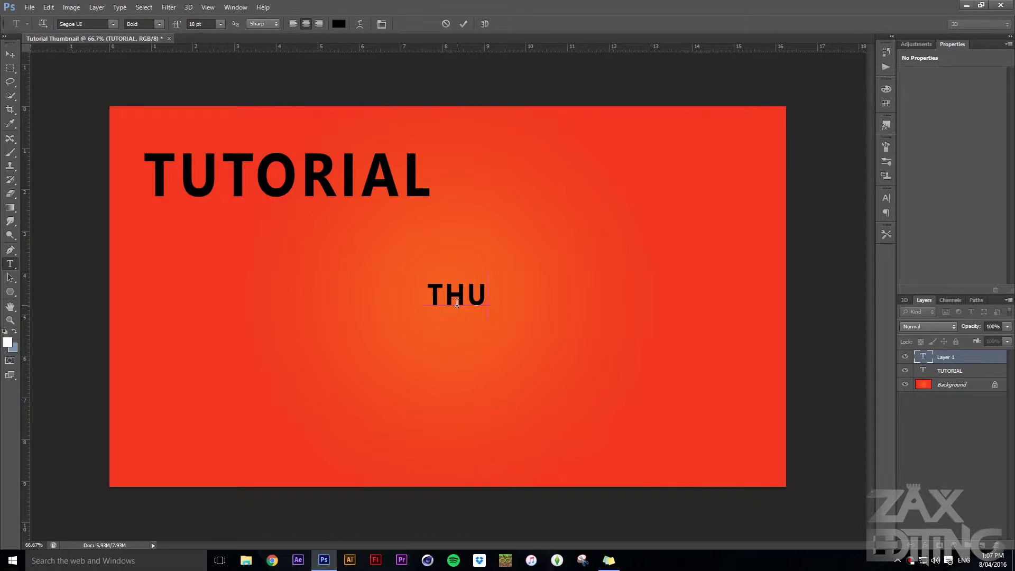
pyautogui.press('BackSpace')
pyautogui.press('BackSpace')
pyautogui.press('BackSpace')
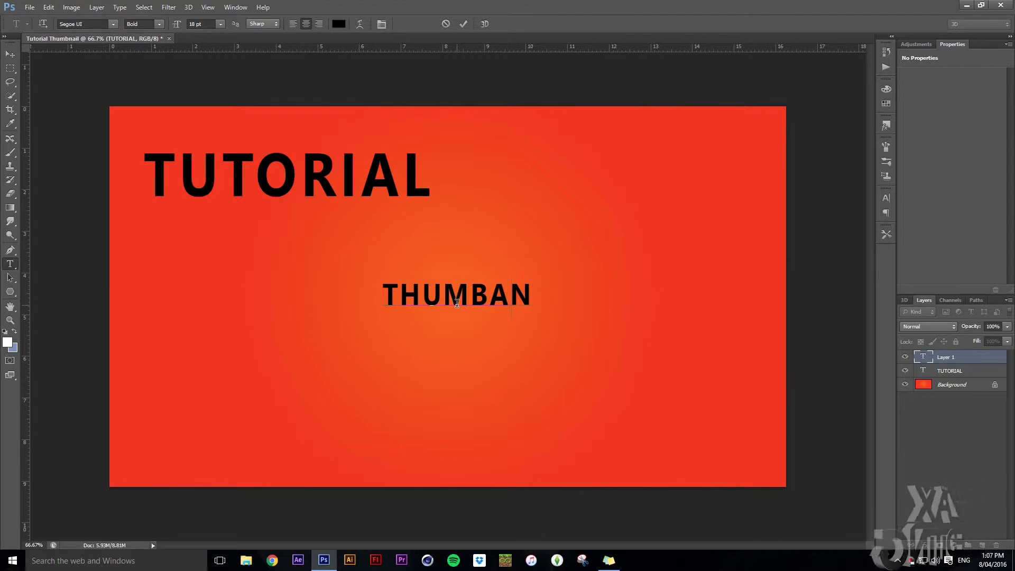
pyautogui.write('NAIL')
# Enlarge the THUMBNAIL text and place it just below TUTORIAL, offset to the right
pyautogui.click(12, 54)
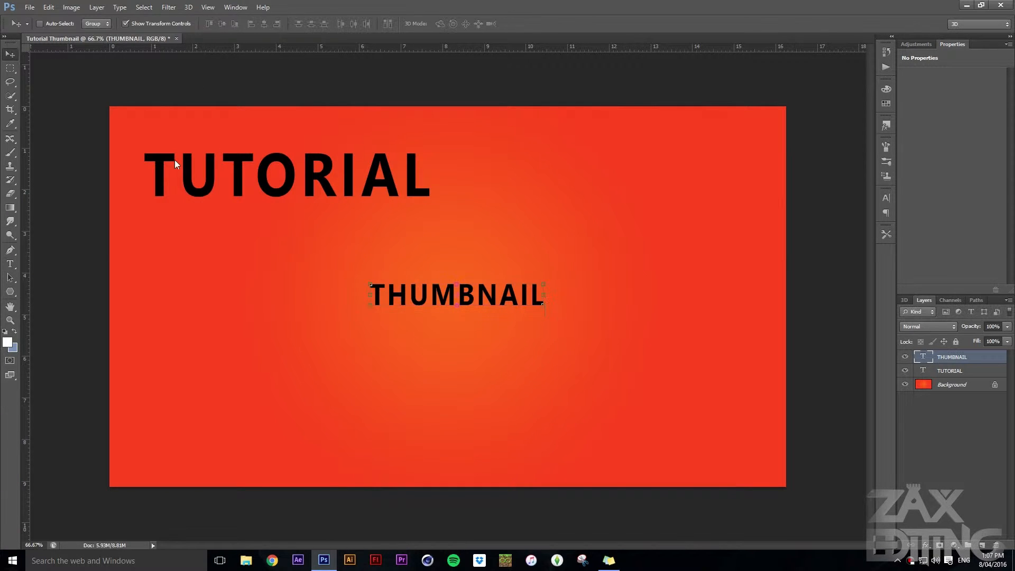
pyautogui.moveTo(542, 308); pyautogui.dragTo(533, 251)
pyautogui.click(531, 23)
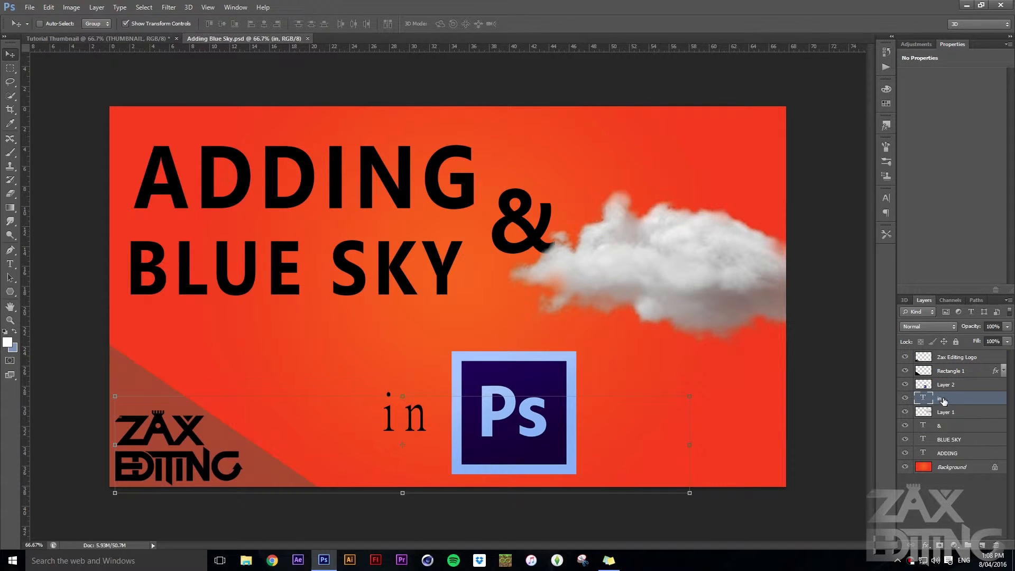
# Examine the layout and layers of Adding Blue Sky.psd as a reference for the new thumbnail
pyautogui.click(948, 486)
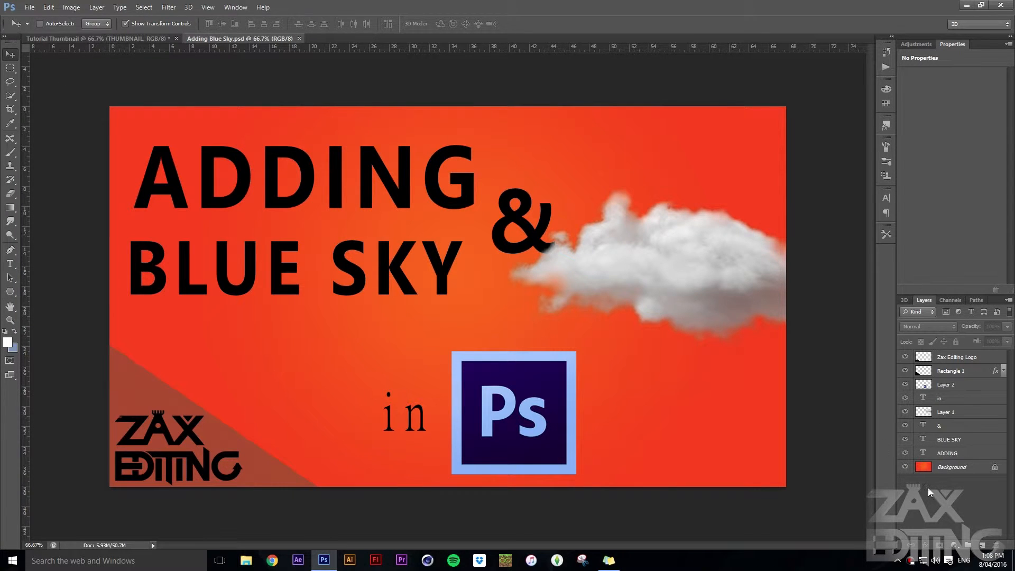
pyautogui.click(92, 40)
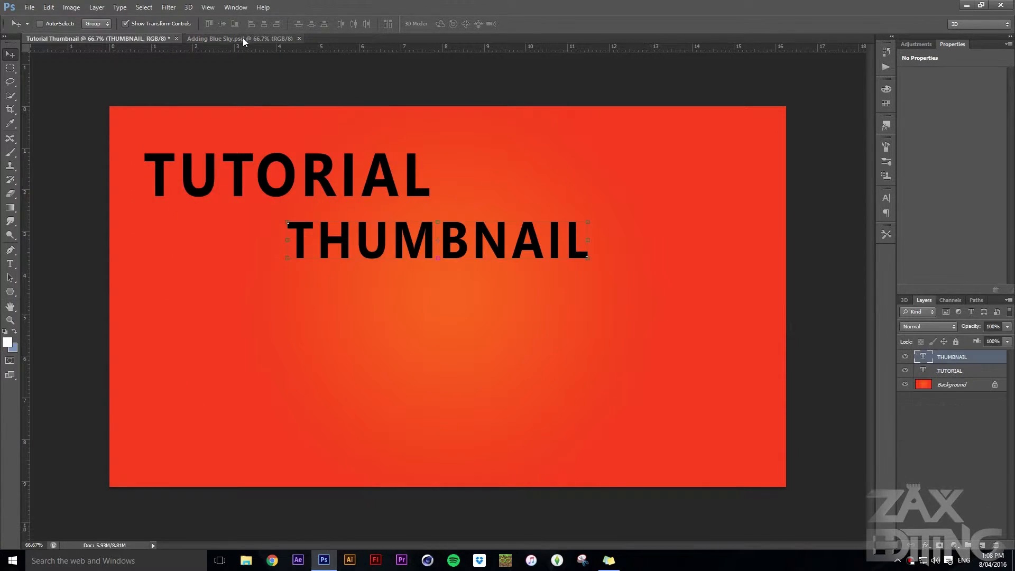
pyautogui.click(238, 39)
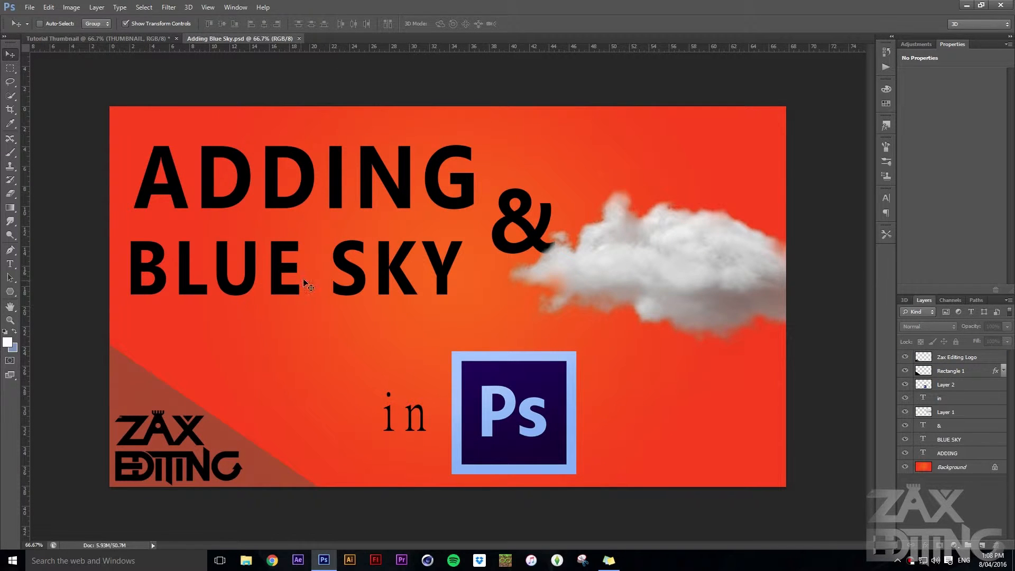
pyautogui.click(704, 284)
pyautogui.click(483, 209)
pyautogui.click(960, 409)
pyautogui.click(954, 399)
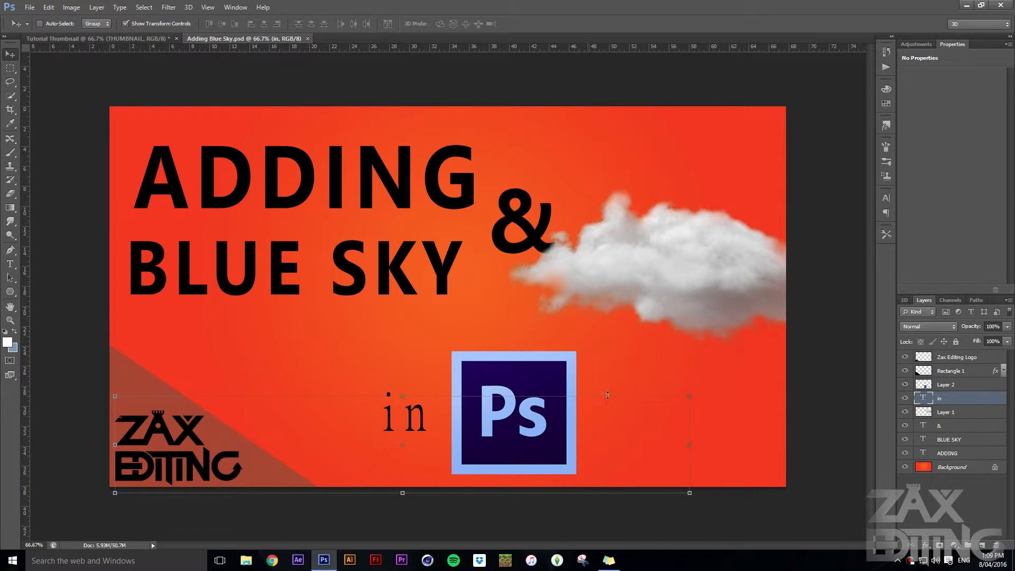
# Copy the Ps logo layer from Adding Blue Sky.psd into the Tutorial Thumbnail document and scale it to about 81% near the lower middle
pyautogui.click(954, 387)
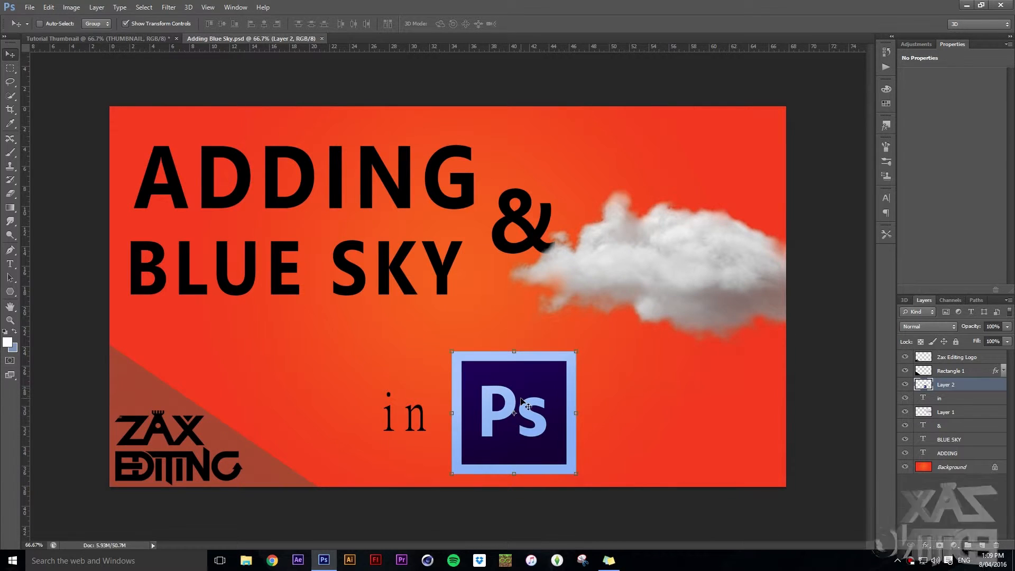
pyautogui.moveTo(520, 389)
pyautogui.mouseDown()
pyautogui.moveTo(195, 103)
pyautogui.moveTo(84, 37)
pyautogui.moveTo(430, 357)
pyautogui.moveTo(511, 392)
pyautogui.mouseUp()
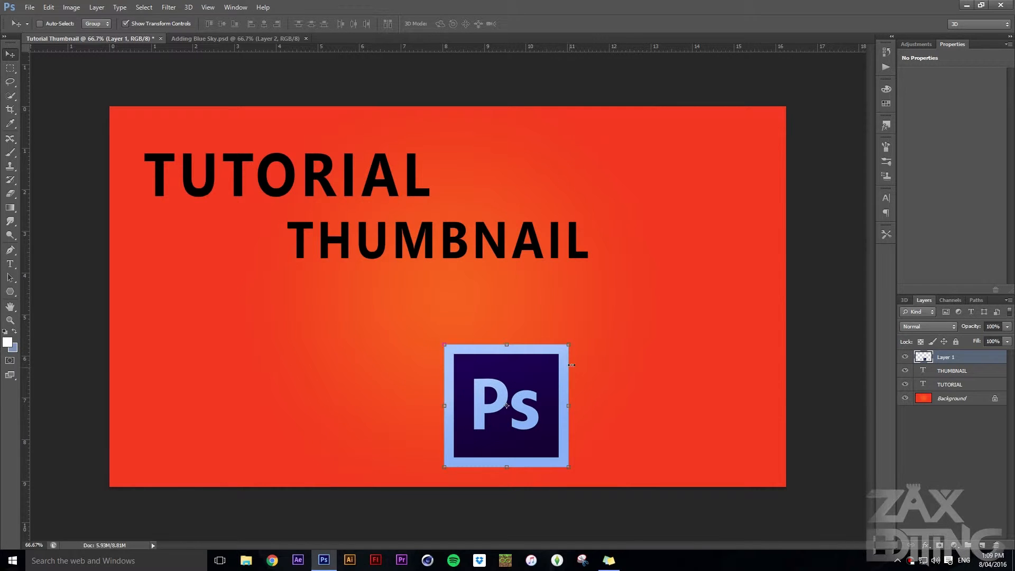
pyautogui.moveTo(570, 347); pyautogui.dragTo(553, 367)
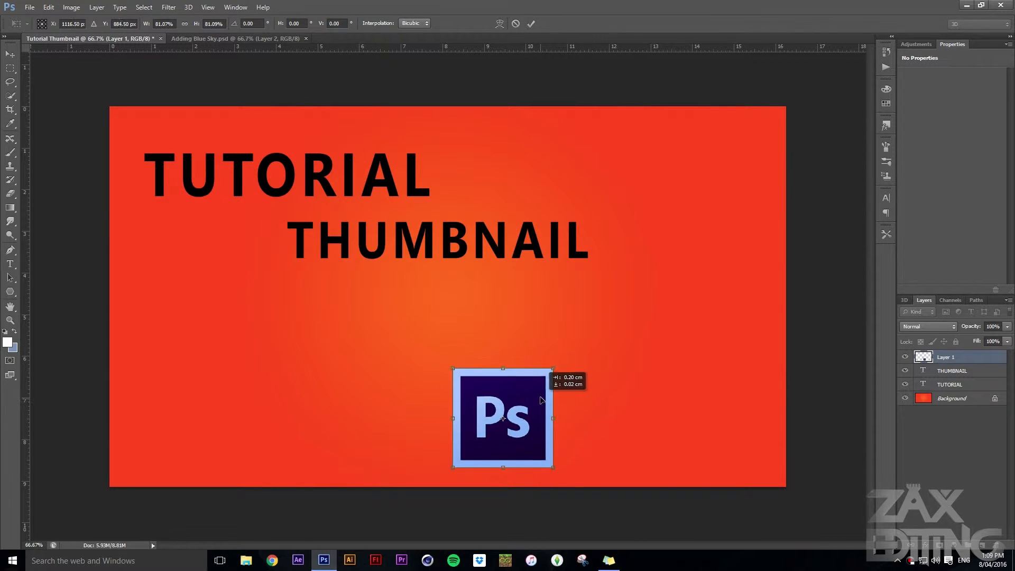
pyautogui.click(10, 264)
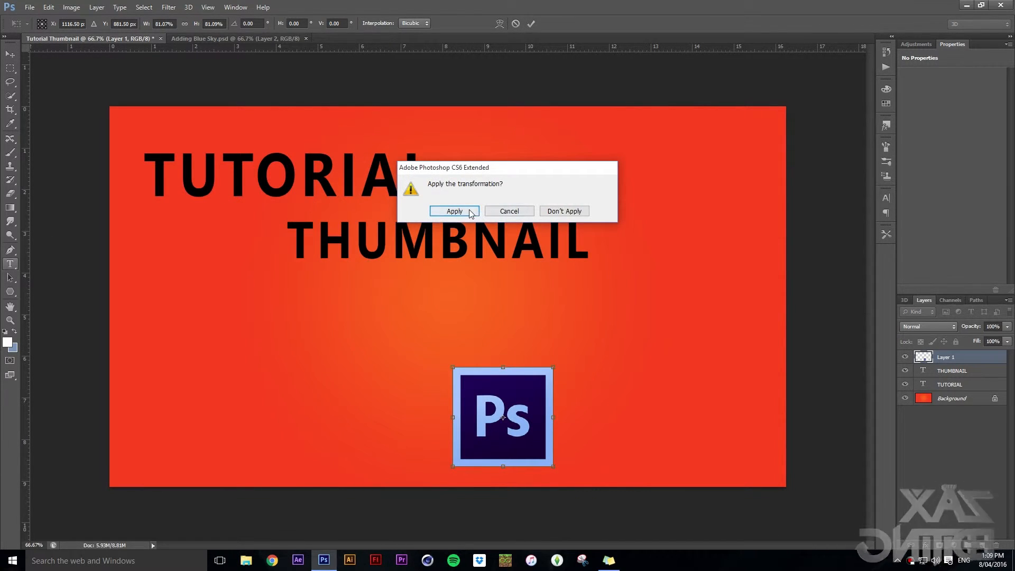
pyautogui.press('Return')
# Add the text "in" to the left of the Ps logo
pyautogui.click(376, 429)
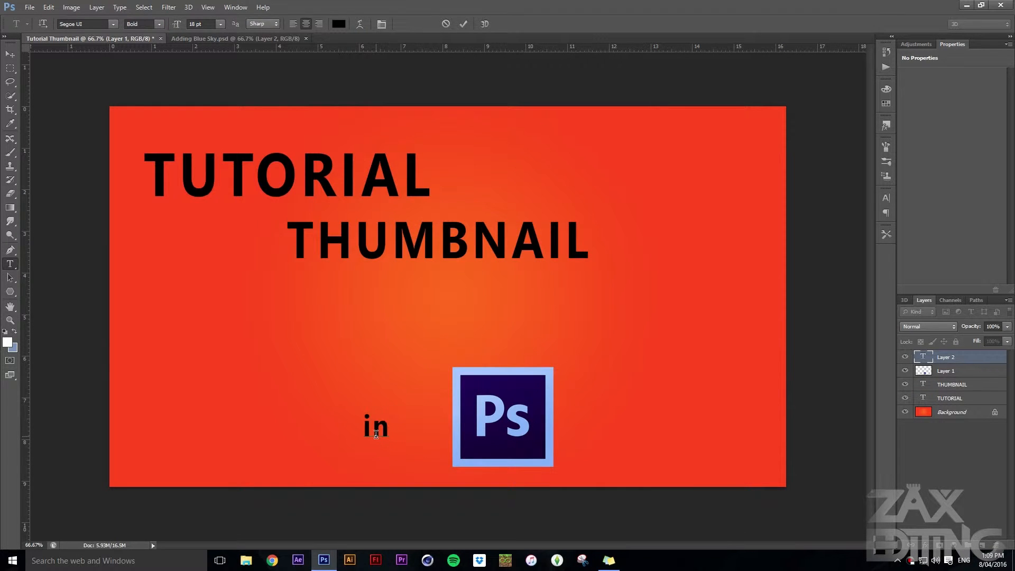
pyautogui.click(9, 53)
pyautogui.click(221, 39)
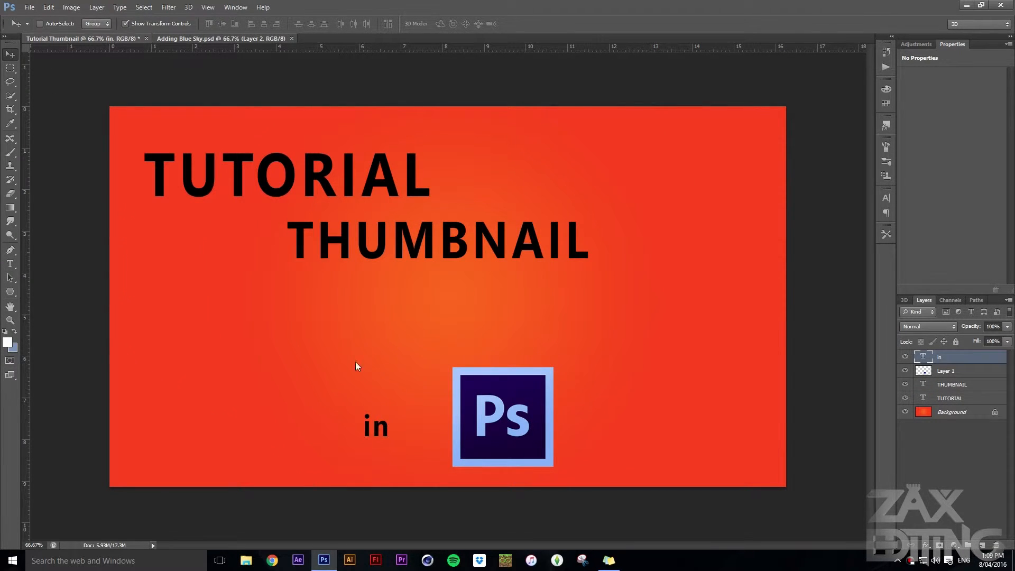
# Check which font the "in" text uses in Adding Blue Sky.psd
pyautogui.click(10, 264)
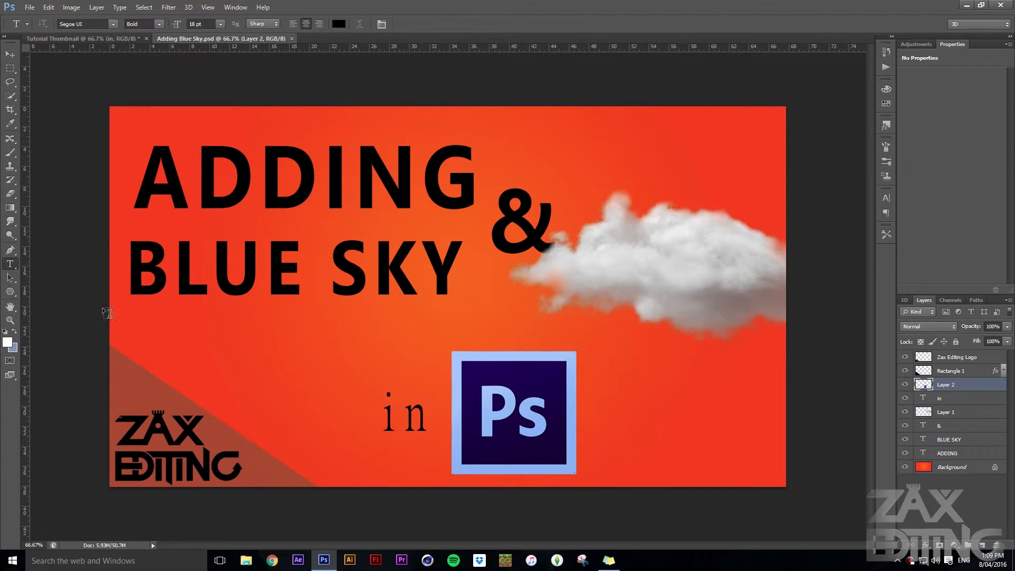
pyautogui.click(404, 416)
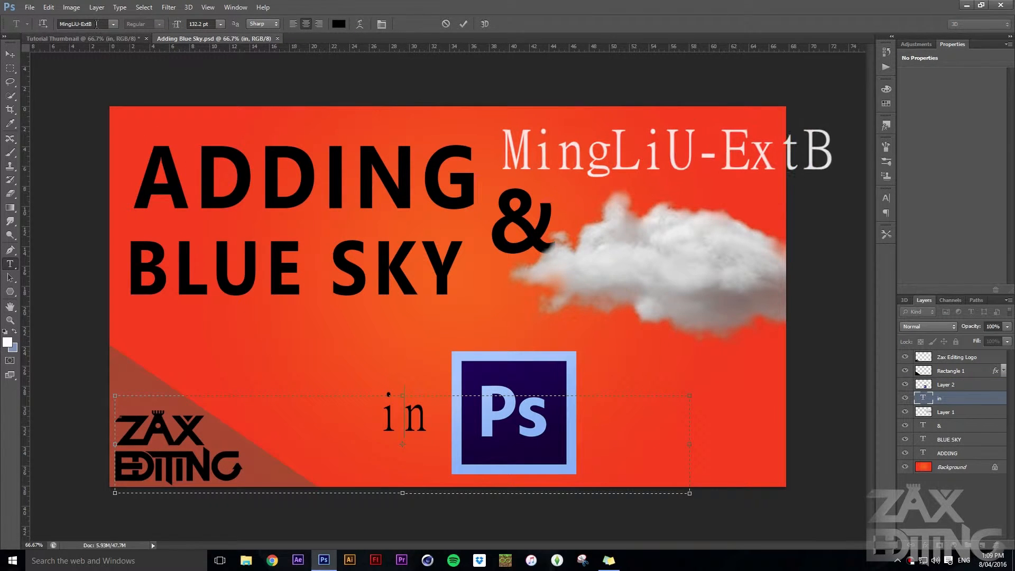
pyautogui.click(9, 53)
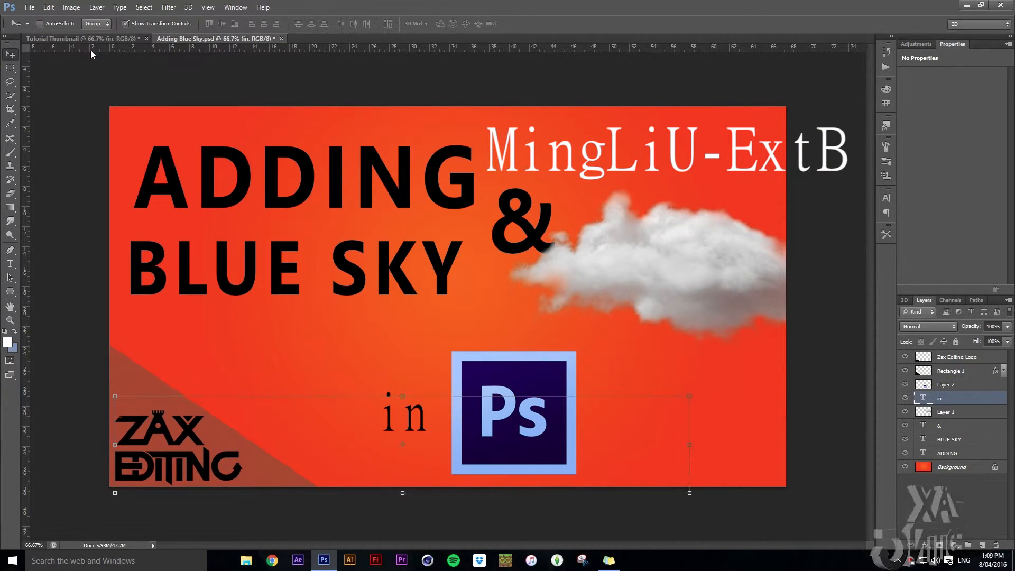
# Change the font of the "in" text in the Tutorial Thumbnail document to MingLiU-ExtB
pyautogui.moveTo(291, 320); pyautogui.dragTo(377, 426)
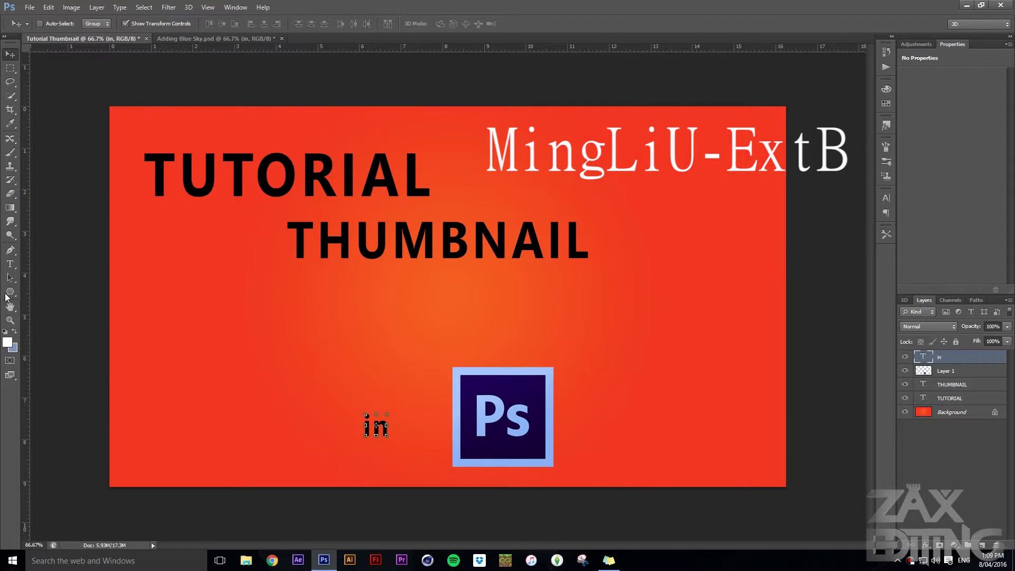
pyautogui.press('t')
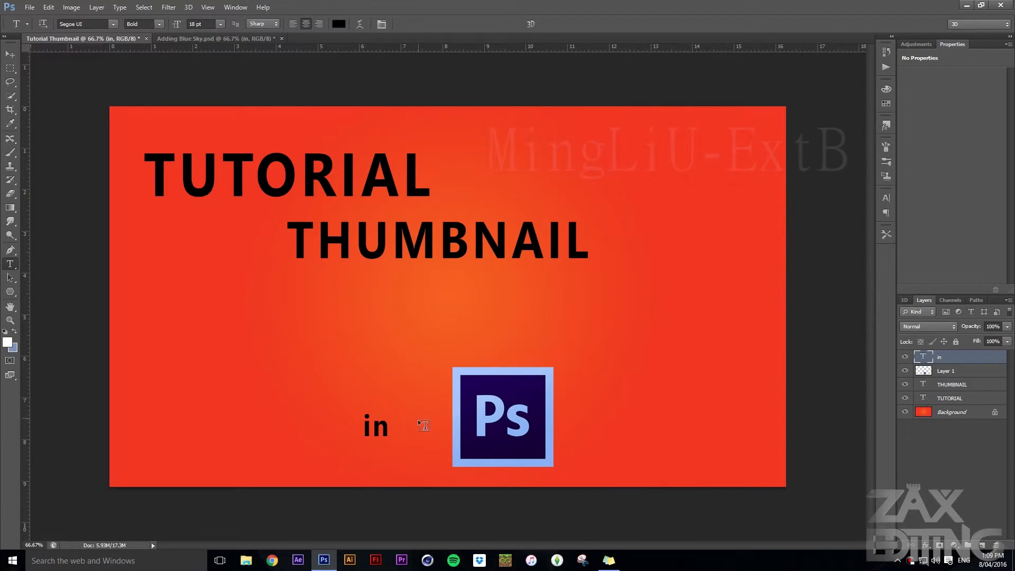
pyautogui.doubleClick(376, 426)
pyautogui.click(95, 25)
pyautogui.write('Min')
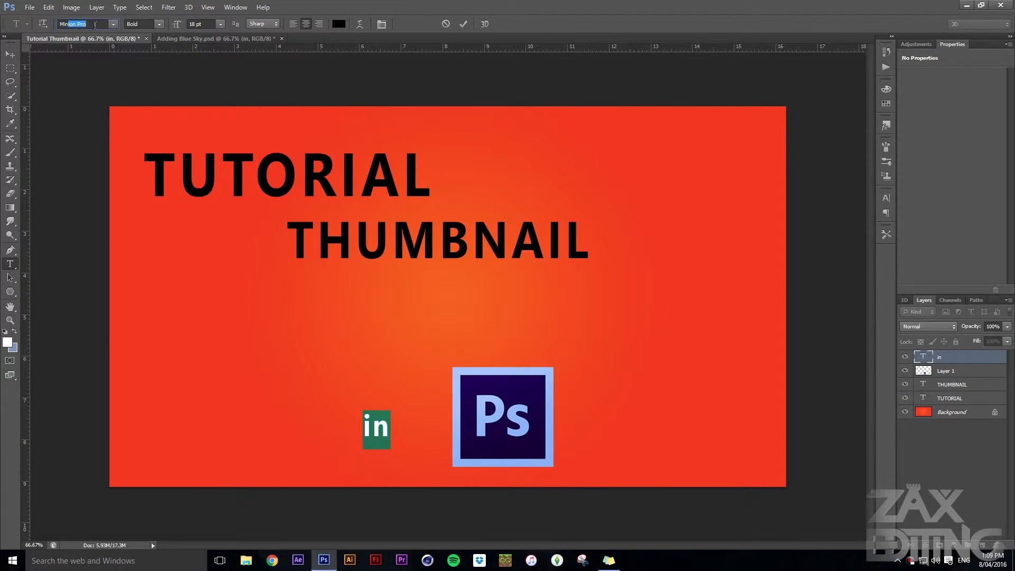
pyautogui.write('gLiU-ExtB')
pyautogui.press('Return')
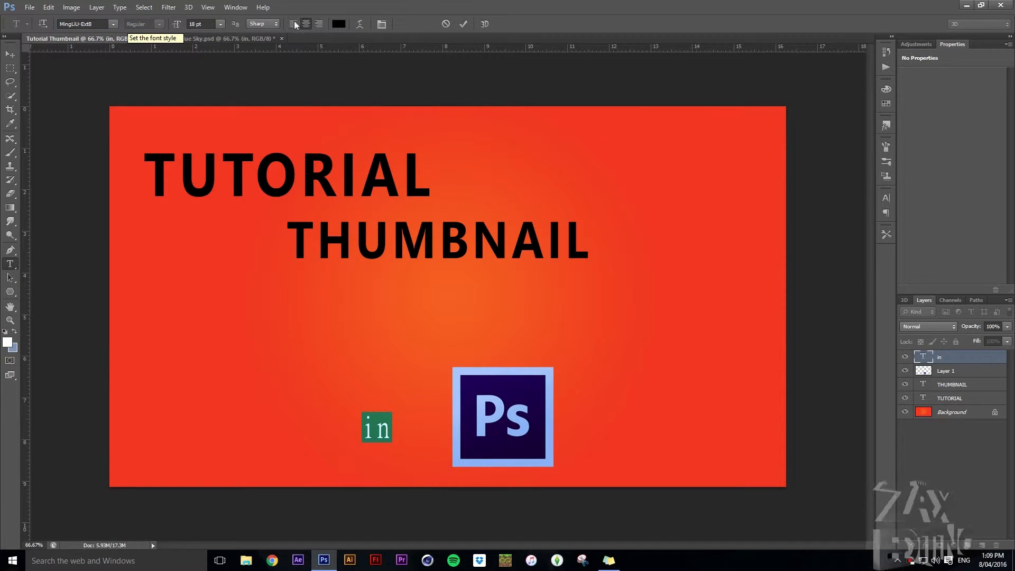
pyautogui.click(463, 23)
# Enlarge the "in" text proportionally and place it closer to the Ps logo, vertically centred beside it
pyautogui.click(8, 53)
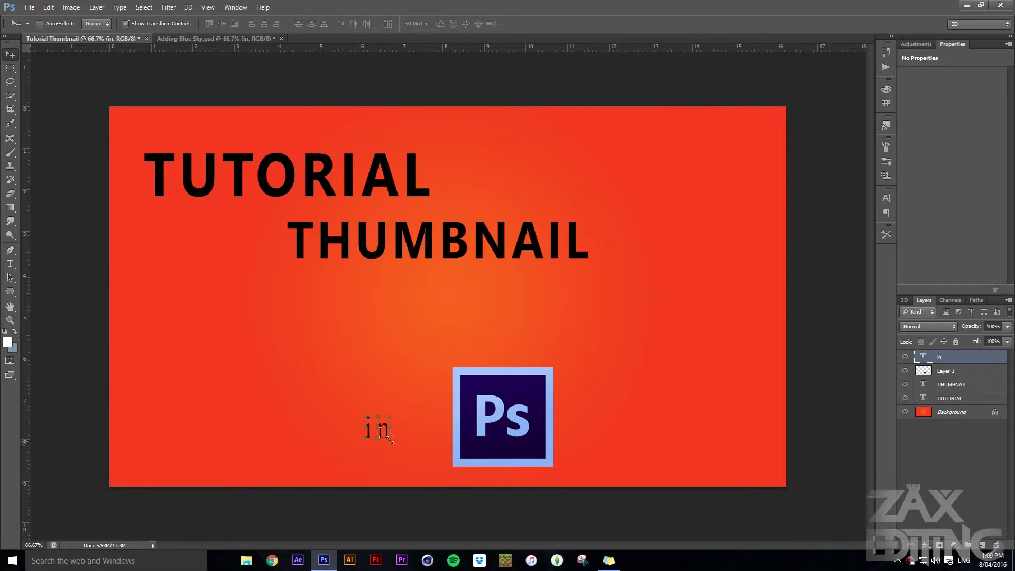
pyautogui.moveTo(389, 438)
pyautogui.mouseDown()
pyautogui.moveTo(427, 471)
pyautogui.moveTo(404, 433)
pyautogui.mouseUp()
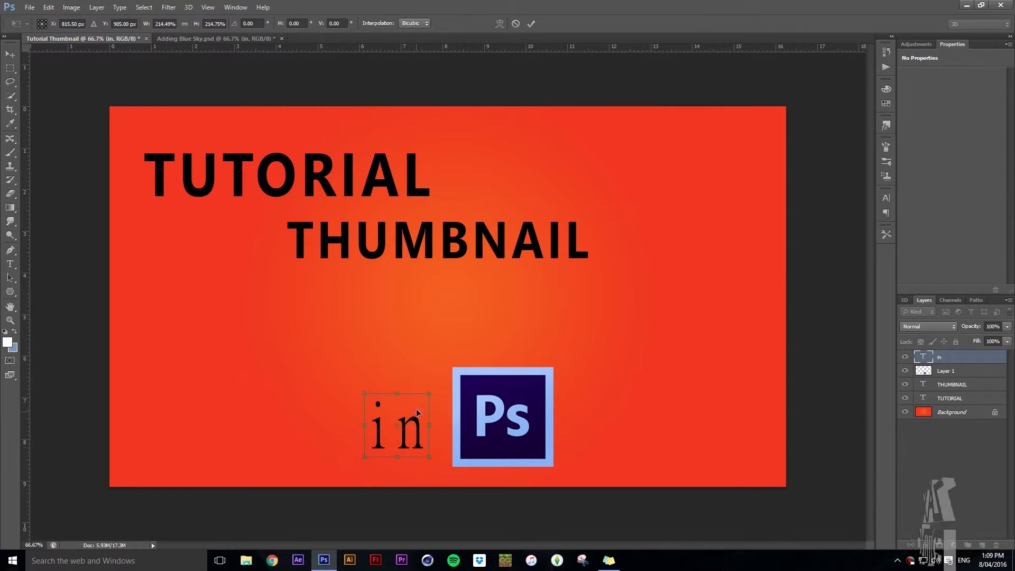
pyautogui.moveTo(428, 393); pyautogui.dragTo(406, 429)
pyautogui.click(530, 24)
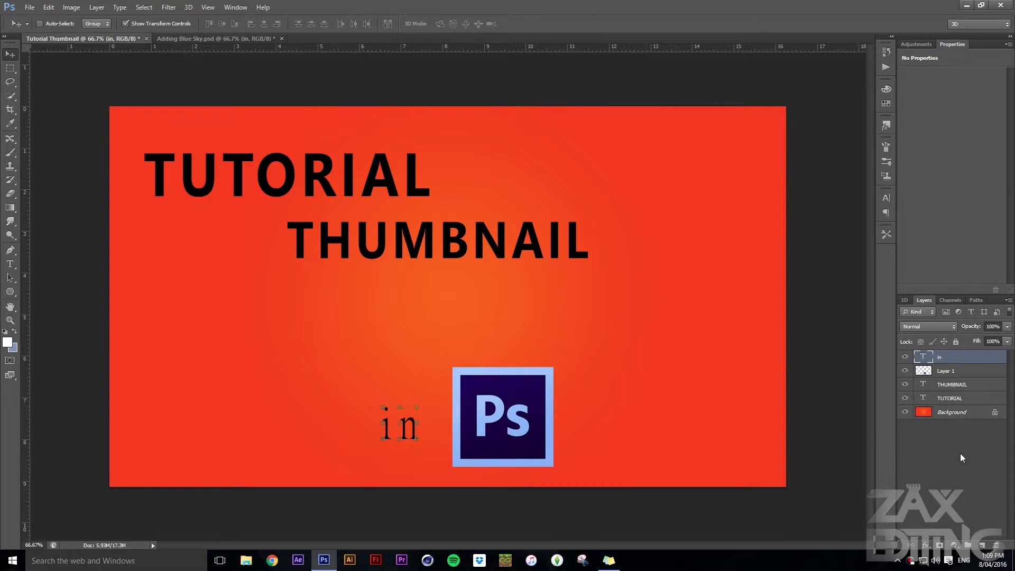
# Copy the Zax Editing Logo layer from Adding Blue Sky.psd into the lower-left corner of the Tutorial Thumbnail document
pyautogui.click(202, 38)
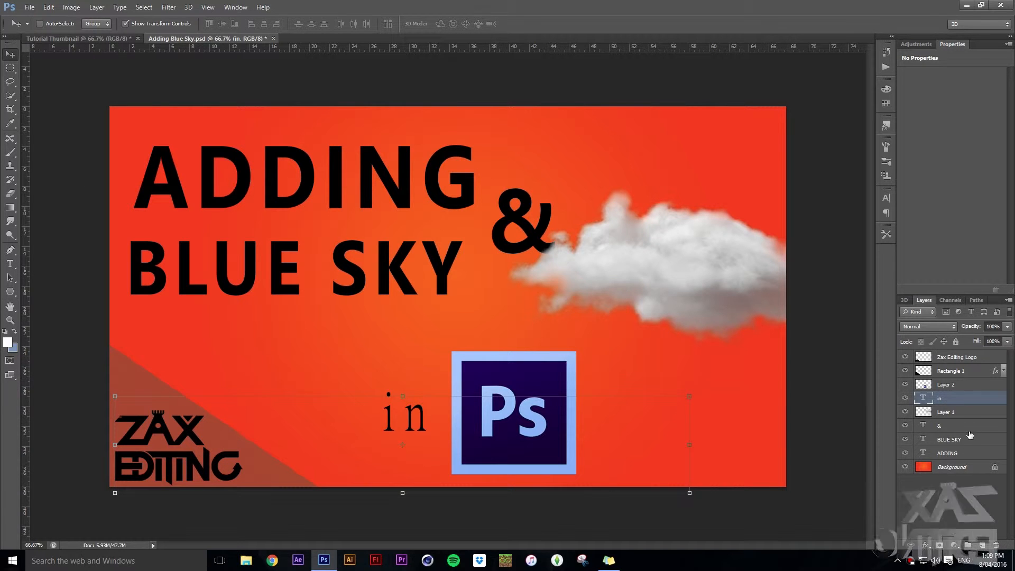
pyautogui.click(960, 362)
pyautogui.moveTo(209, 443); pyautogui.dragTo(171, 438)
# Check the opacity of the Rectangle 1 layer in Adding Blue Sky.psd and return to the Tutorial Thumbnail document
pyautogui.click(295, 40)
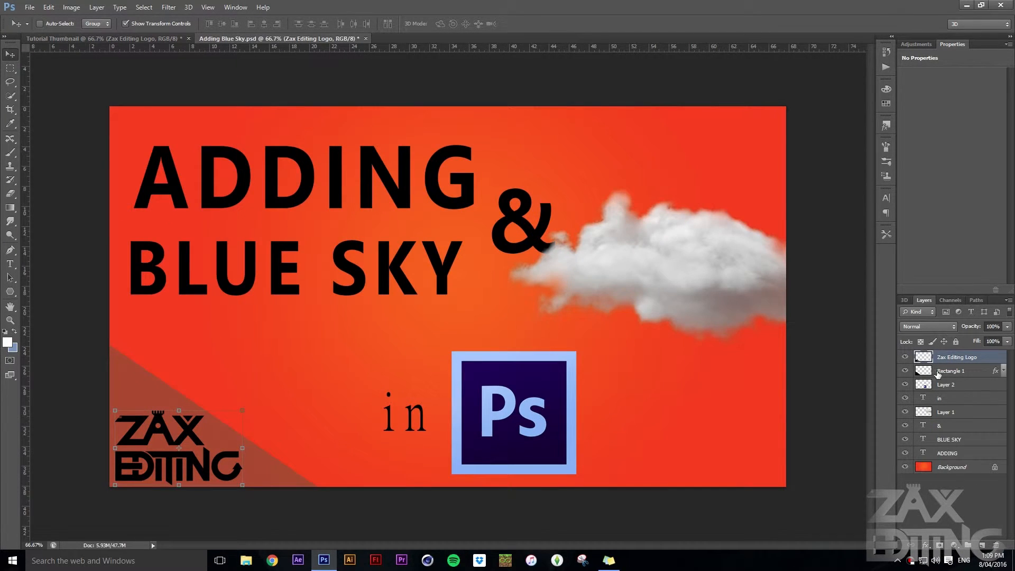
pyautogui.click(958, 371)
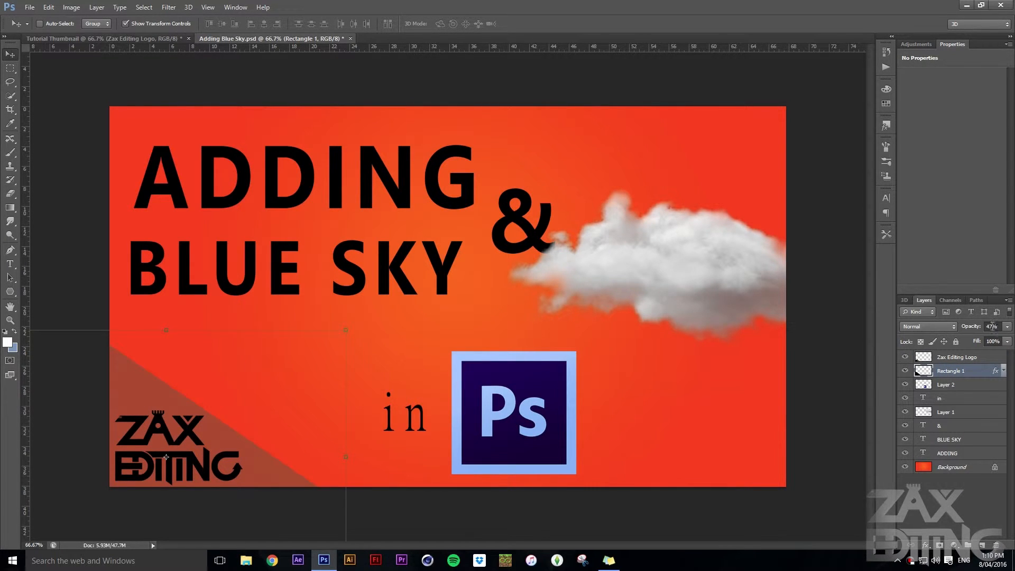
pyautogui.click(129, 39)
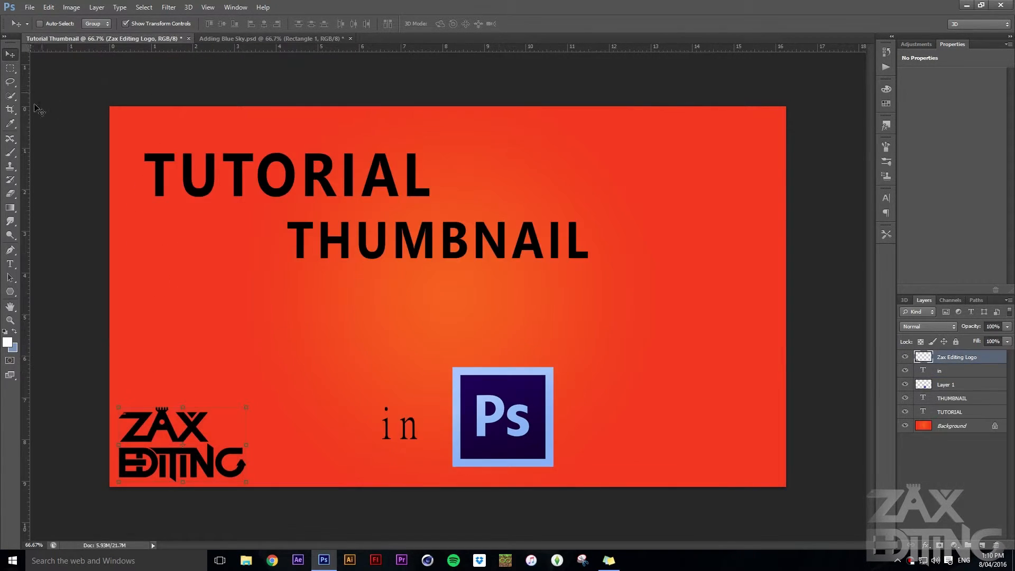
# Draw a black rectangle of about 1257 x 485 px across the middle of the canvas and set its layer opacity to 47%
pyautogui.moveTo(11, 292); pyautogui.dragTo(42, 292)
pyautogui.moveTo(216, 233); pyautogui.dragTo(658, 402)
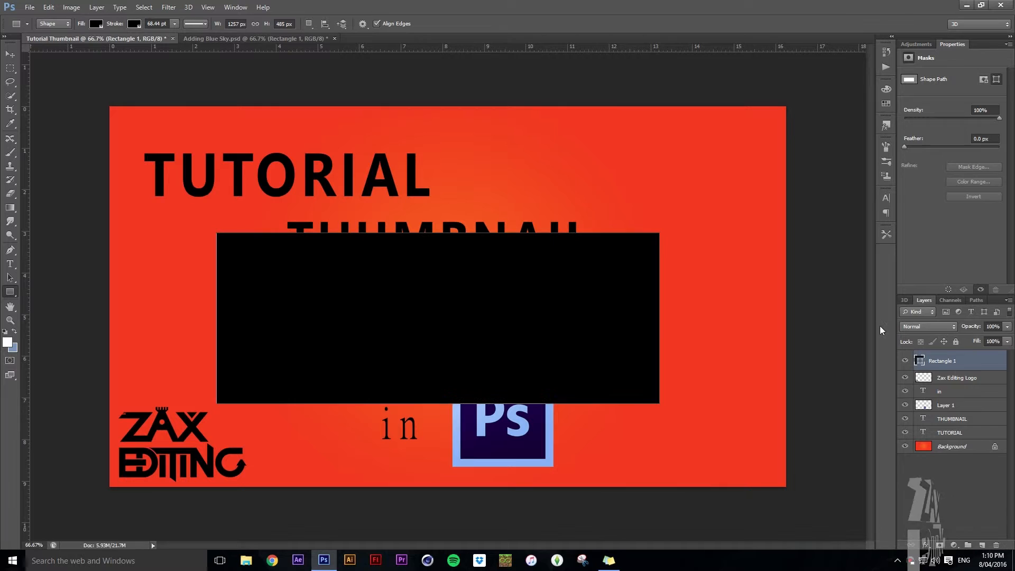
pyautogui.click(1007, 326)
pyautogui.moveTo(1006, 338); pyautogui.dragTo(998, 341)
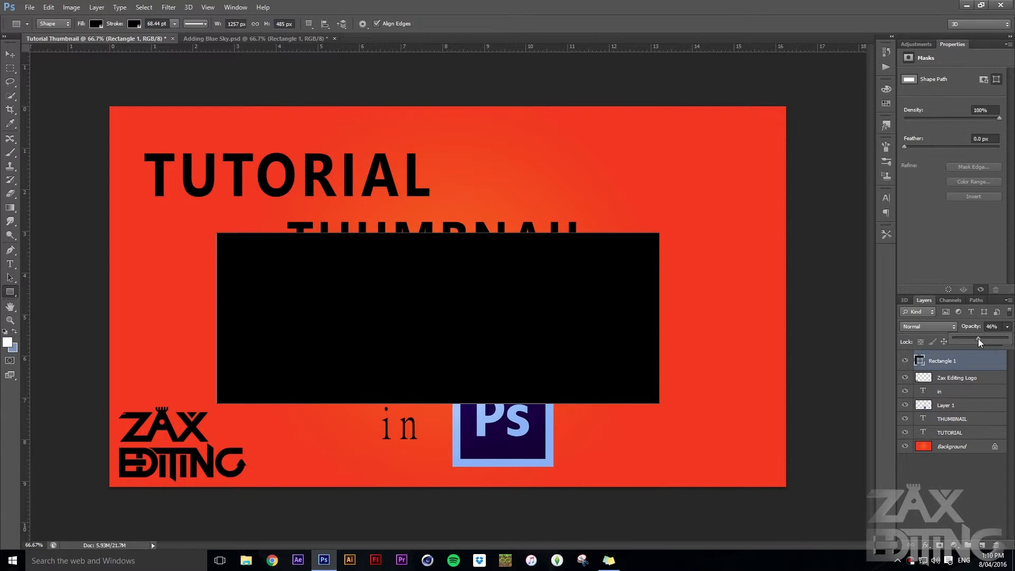
pyautogui.moveTo(978, 339); pyautogui.dragTo(979, 339)
# Rotate the rectangle about 43° to cover the canvas's lower-left corner diagonally, and place its layer below the Zax Editing Logo layer
pyautogui.press('v')
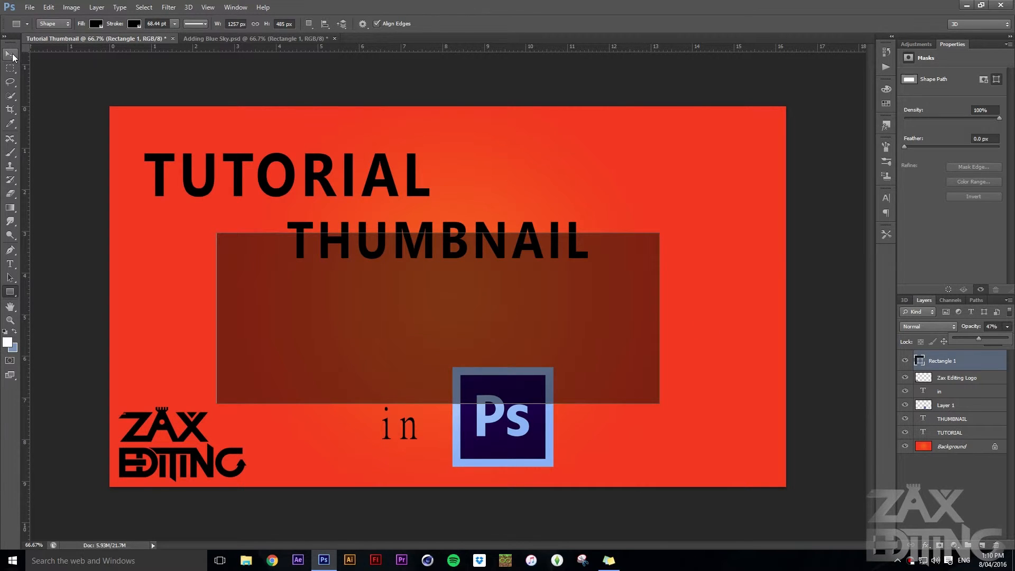
pyautogui.moveTo(668, 226); pyautogui.dragTo(587, 349)
pyautogui.moveTo(458, 434); pyautogui.dragTo(155, 570)
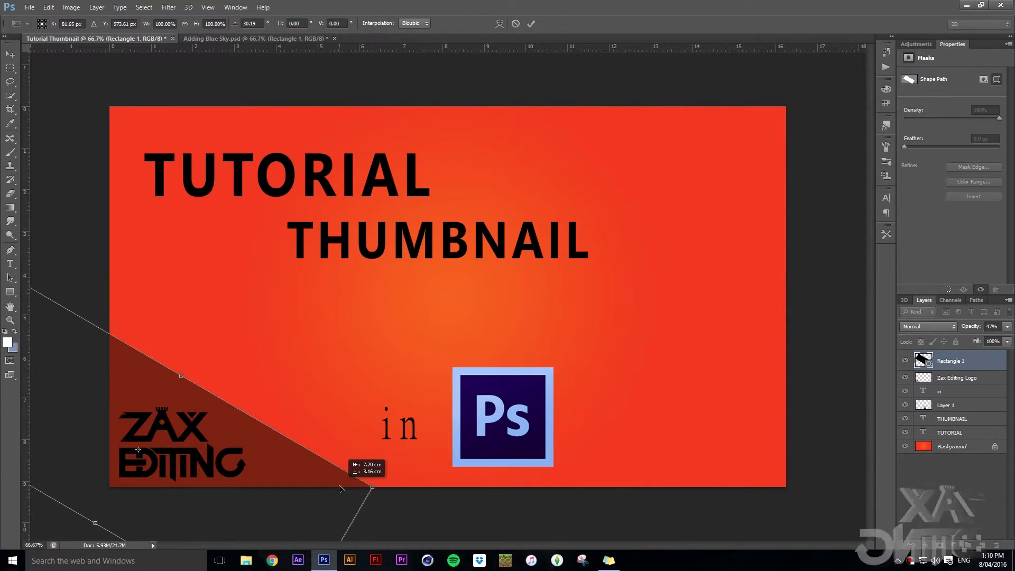
pyautogui.moveTo(378, 492); pyautogui.dragTo(376, 548)
pyautogui.moveTo(225, 471); pyautogui.dragTo(238, 478)
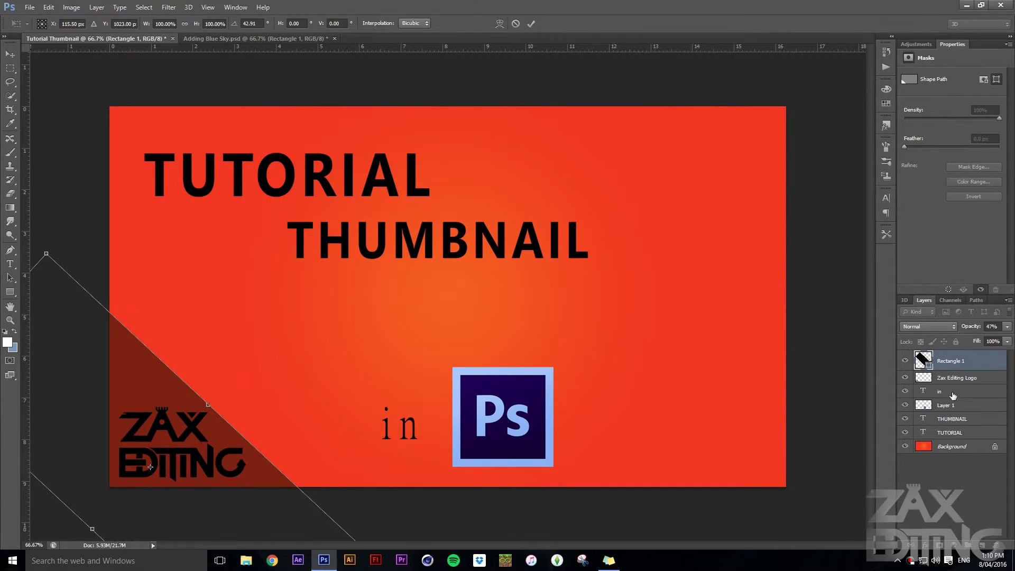
pyautogui.press('Return')
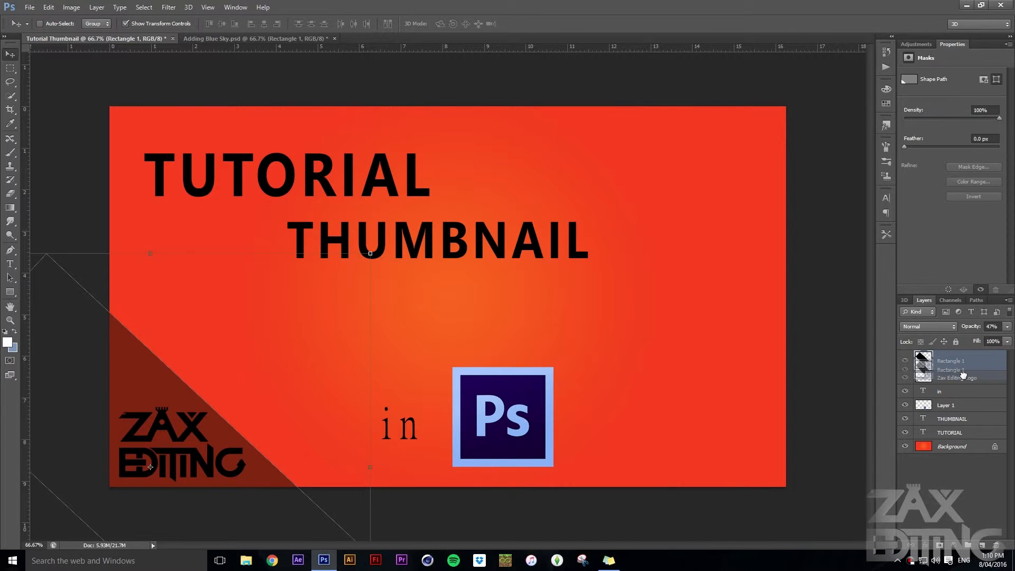
pyautogui.moveTo(962, 375); pyautogui.dragTo(963, 382)
pyautogui.click(978, 490)
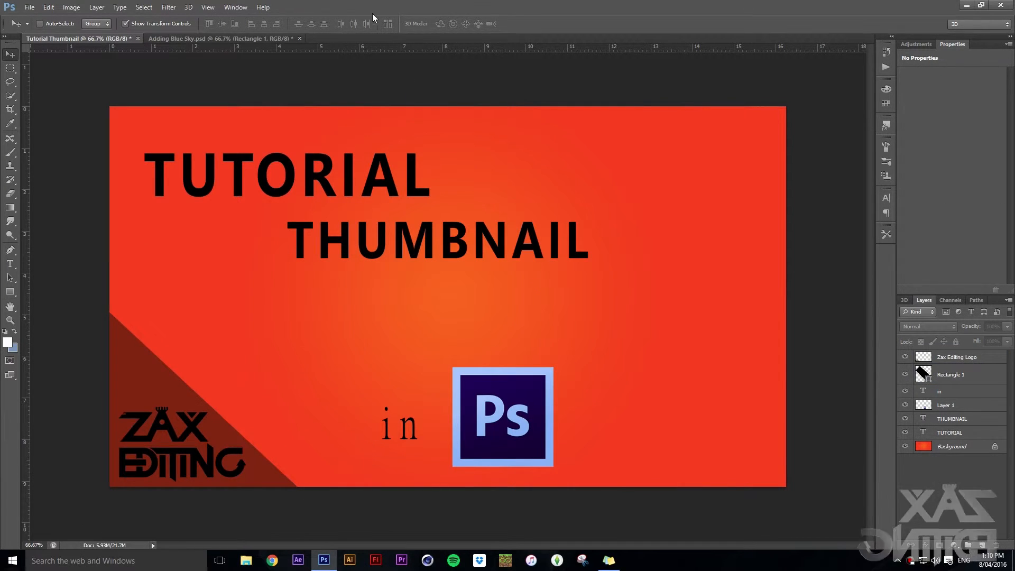
# Examine the Color Overlay settings and overlay colour of the Rectangle 1 layer in Adding Blue Sky.psd
pyautogui.click(240, 37)
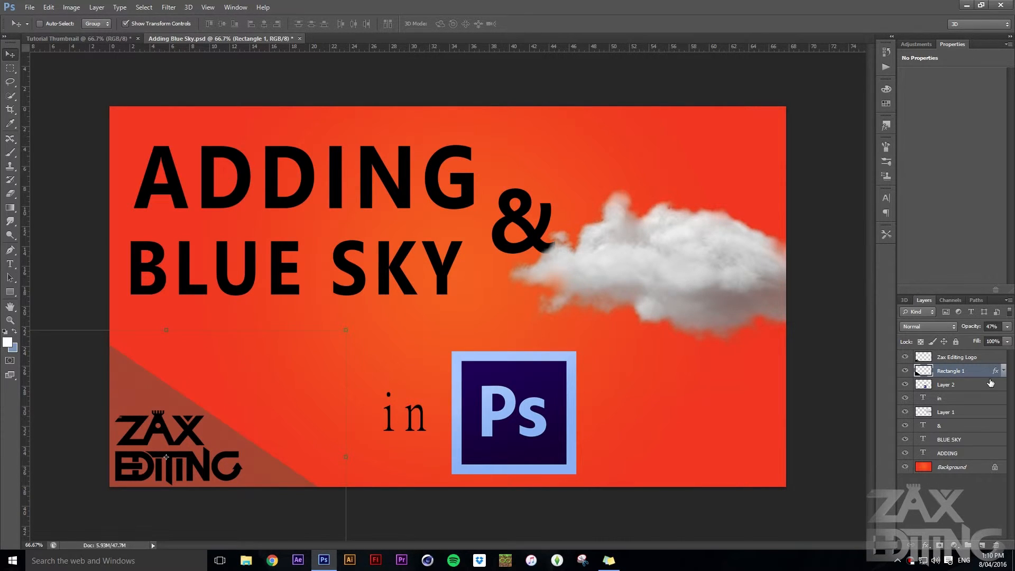
pyautogui.click(1003, 370)
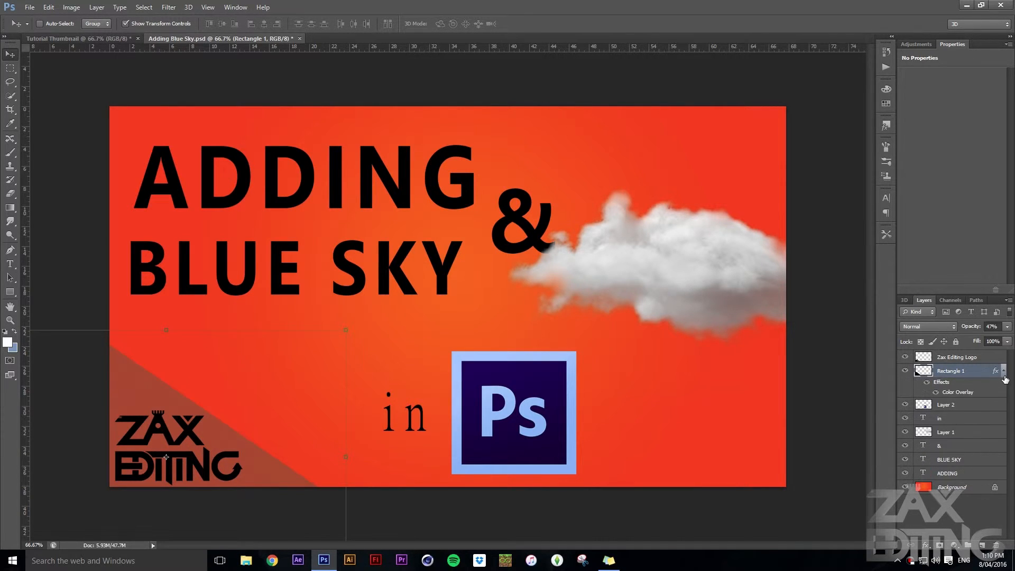
pyautogui.doubleClick(929, 375)
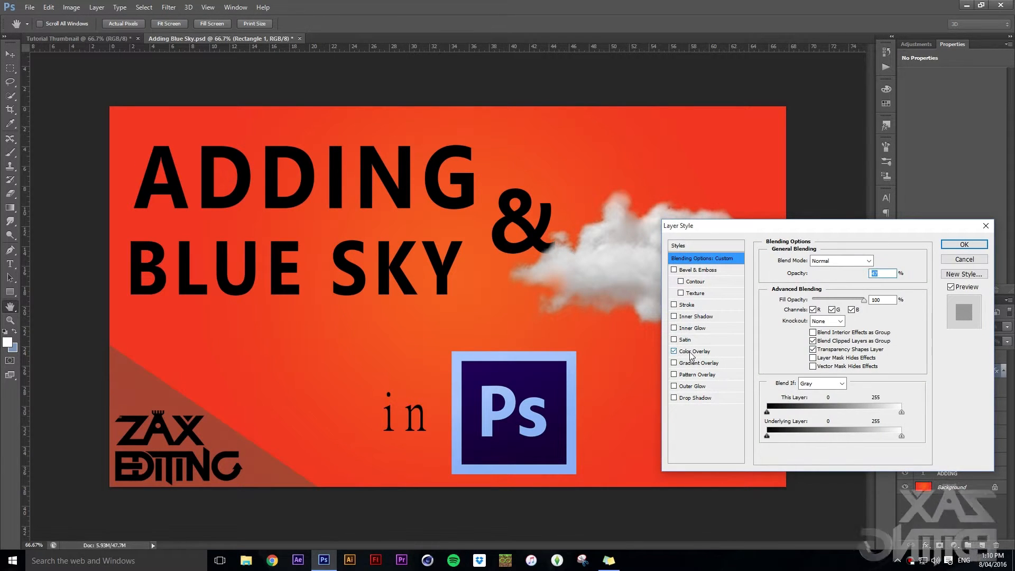
pyautogui.click(692, 351)
pyautogui.click(878, 260)
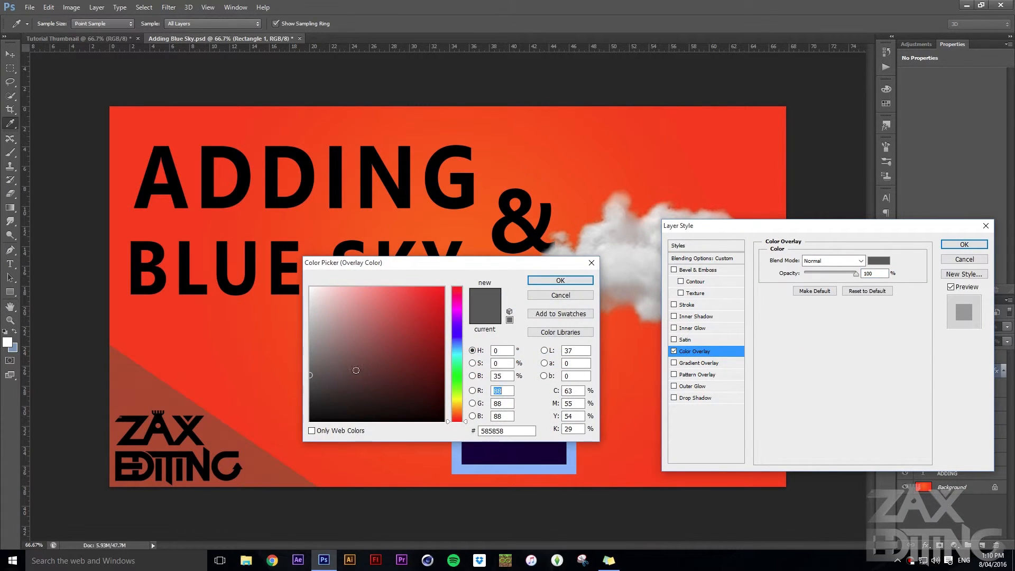
pyautogui.click(550, 286)
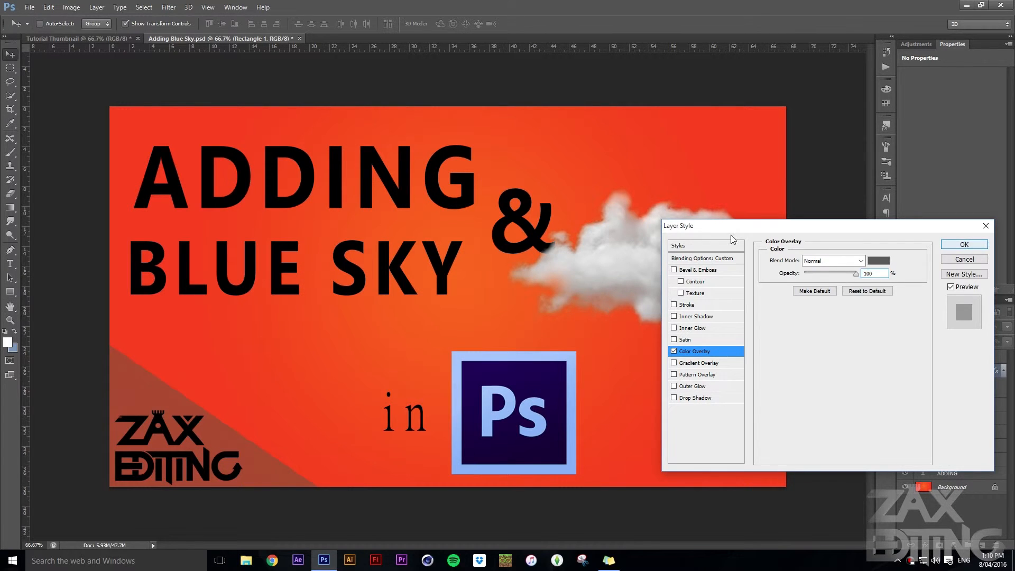
pyautogui.press('Return')
# Rasterize the Rectangle 1 layer in the Tutorial Thumbnail document and add a grey Color Overlay at 100% opacity
pyautogui.click(96, 40)
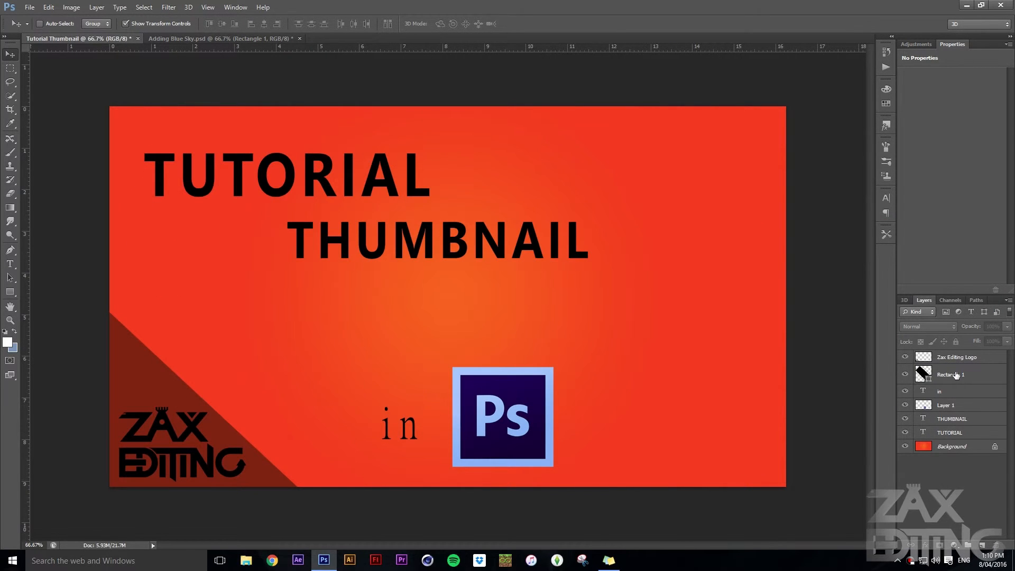
pyautogui.click(955, 374)
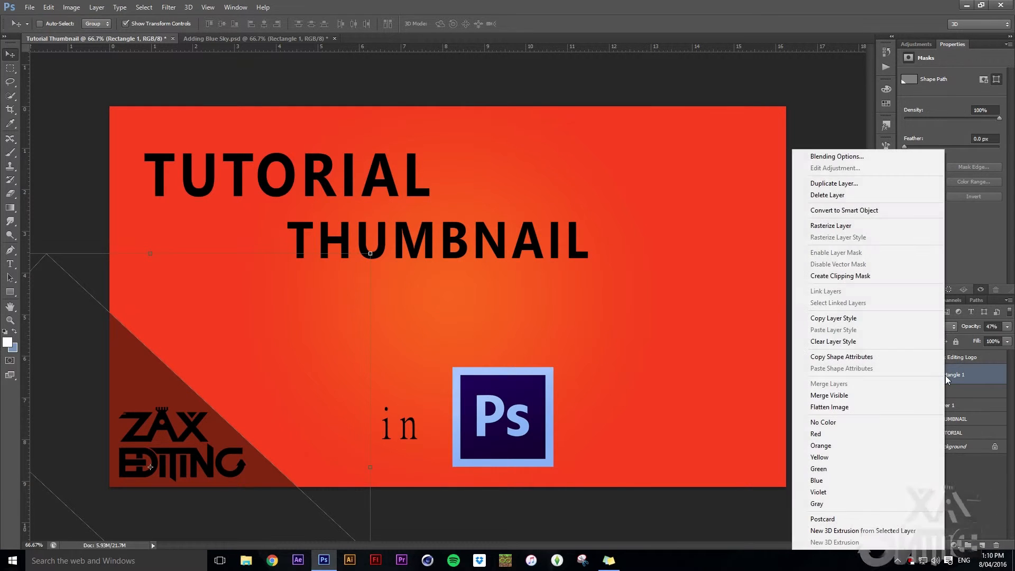
pyautogui.rightClick(944, 375)
pyautogui.click(898, 224)
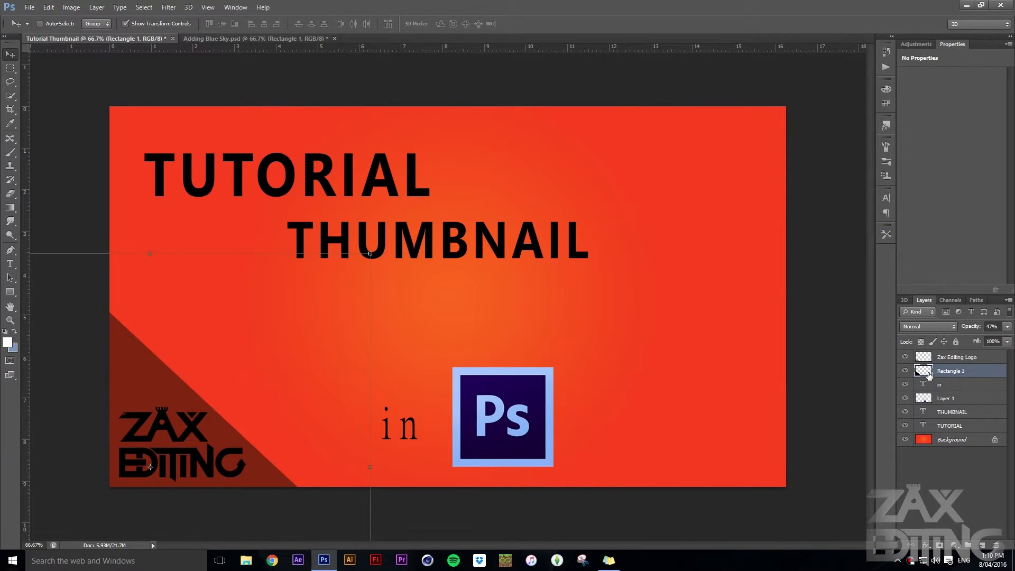
pyautogui.doubleClick(923, 372)
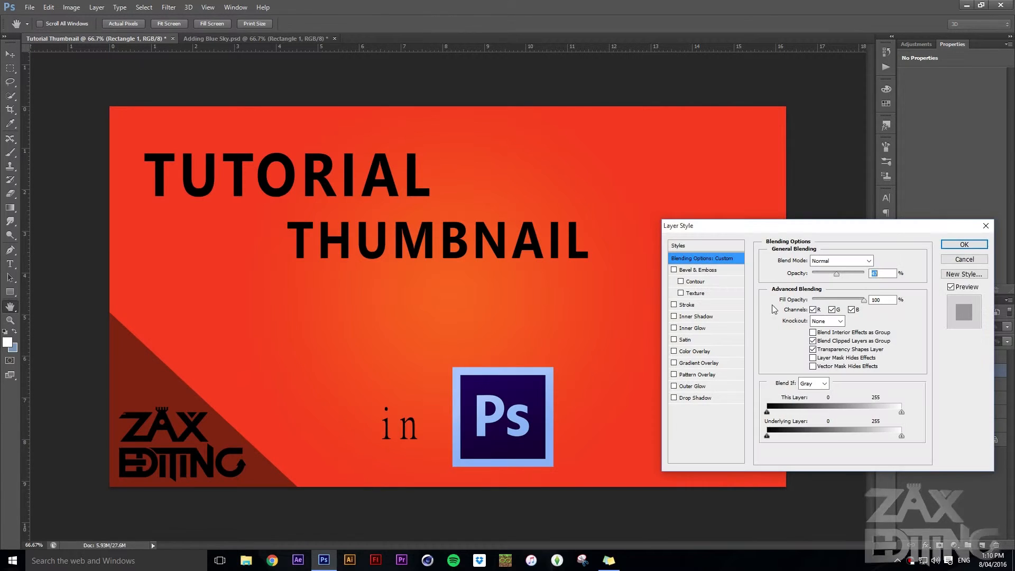
pyautogui.click(693, 352)
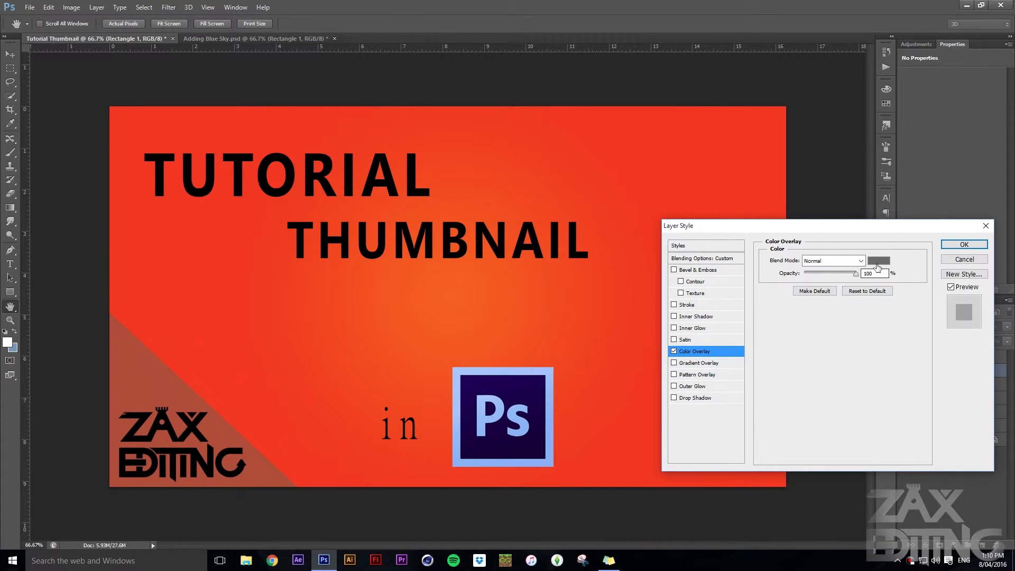
pyautogui.click(964, 245)
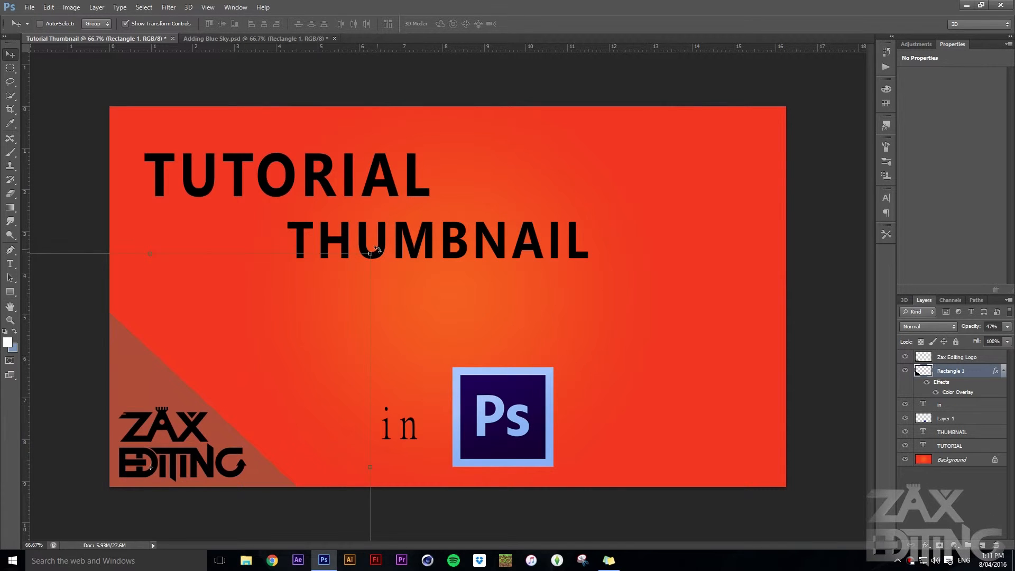
# Rotate the grey corner shape about -7° to flatten its diagonal, nudge it into place behind the logo, and deselect the layer
pyautogui.moveTo(381, 248); pyautogui.dragTo(375, 206)
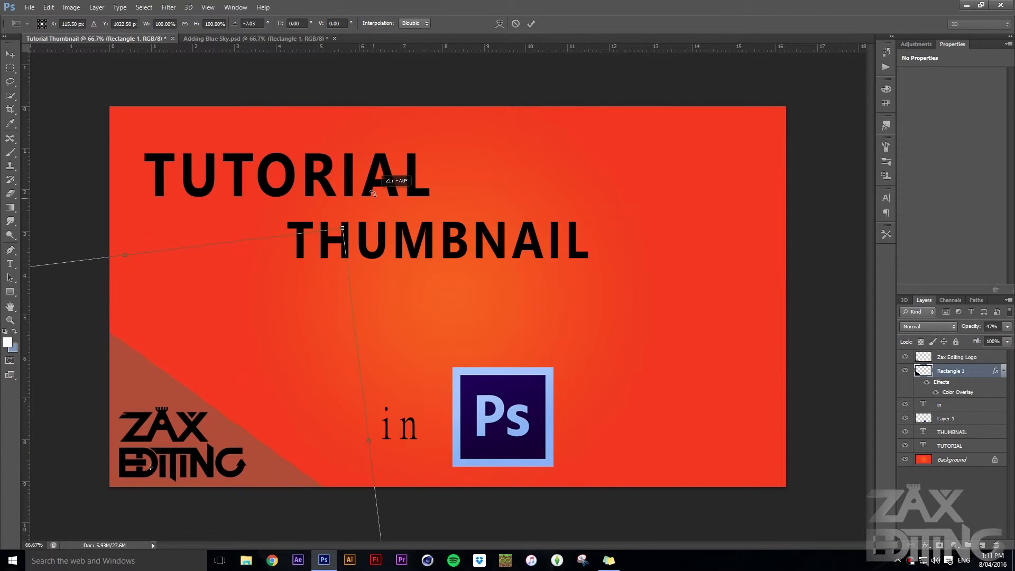
pyautogui.moveTo(208, 417); pyautogui.dragTo(213, 417)
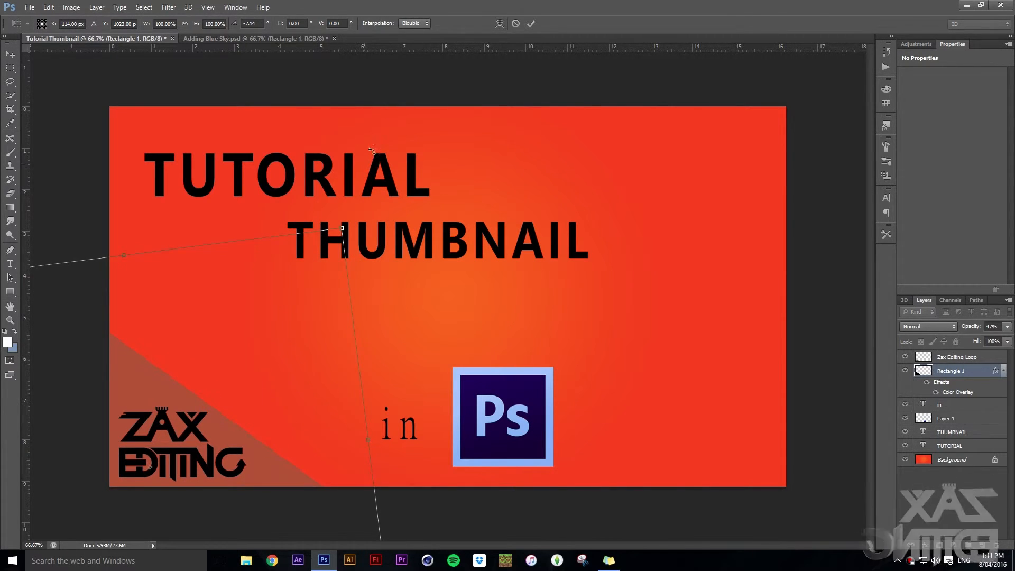
pyautogui.press('Return')
pyautogui.click(946, 507)
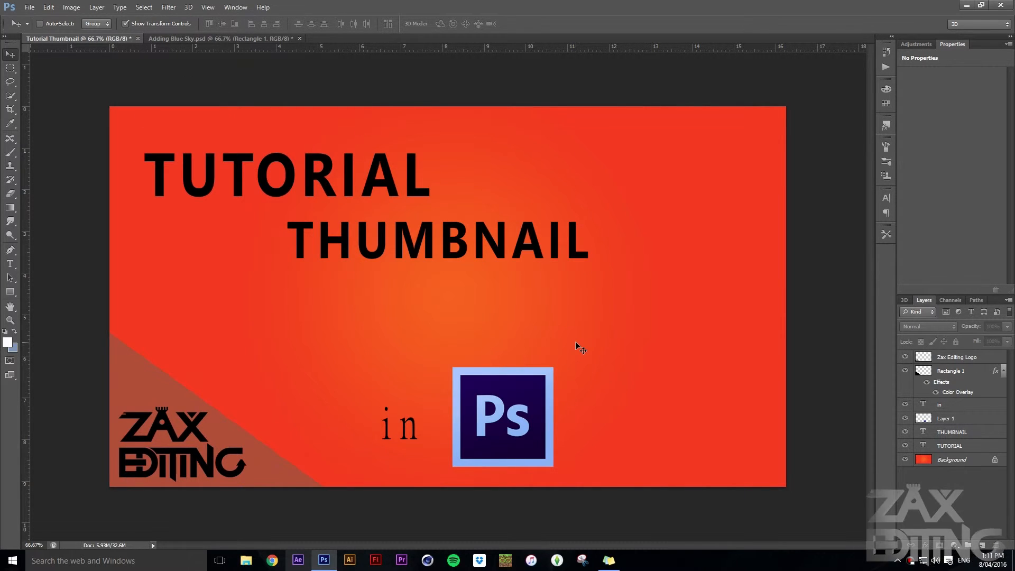
# Open Thumbs Up.png, copy the icon into the Tutorial Thumbnail document, and scale it to about 30% beside the title text
pyautogui.click(29, 7)
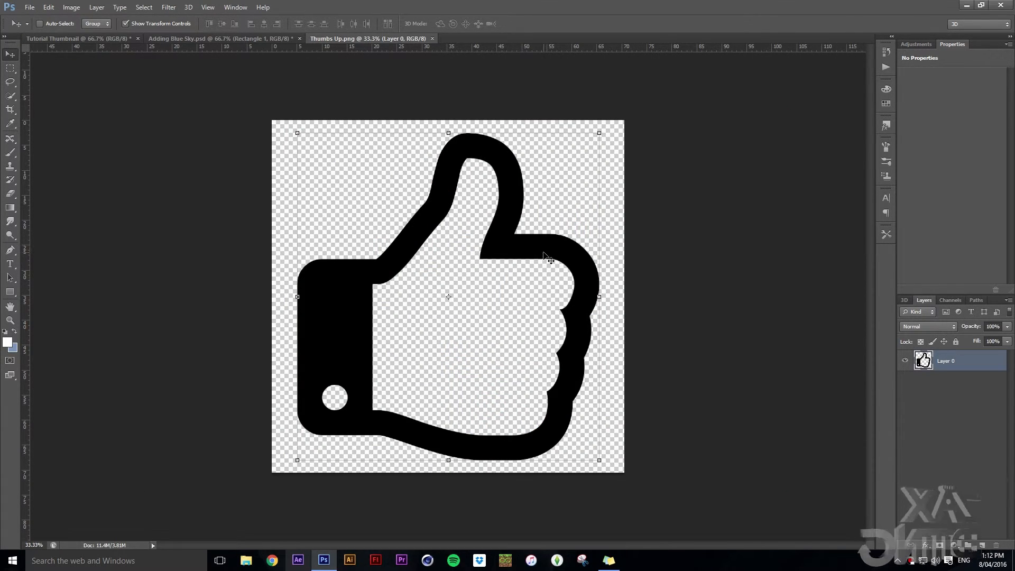
pyautogui.moveTo(552, 303); pyautogui.dragTo(561, 378)
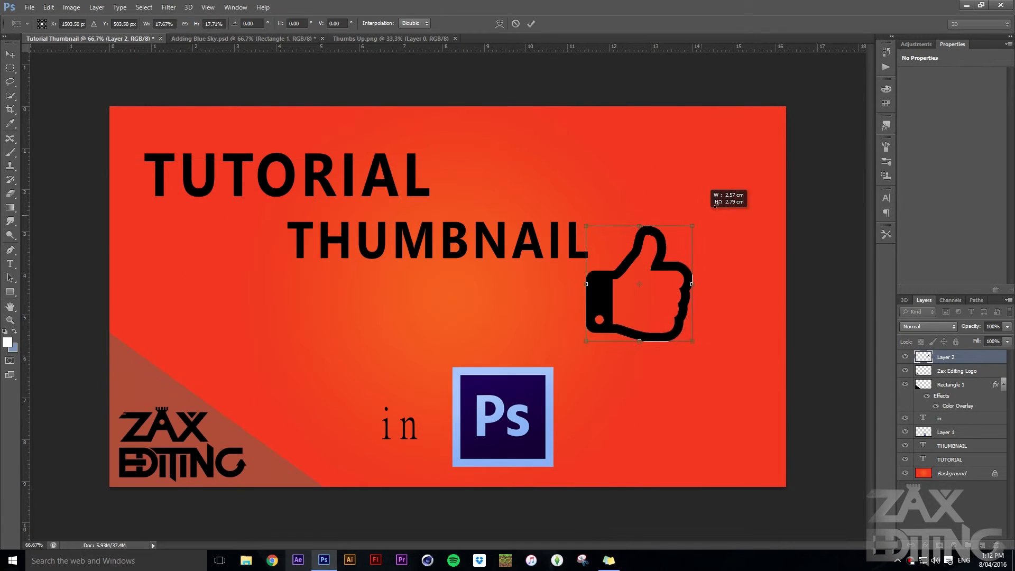
pyautogui.moveTo(706, 203); pyautogui.dragTo(732, 185)
pyautogui.moveTo(689, 235); pyautogui.dragTo(706, 246)
pyautogui.click(530, 23)
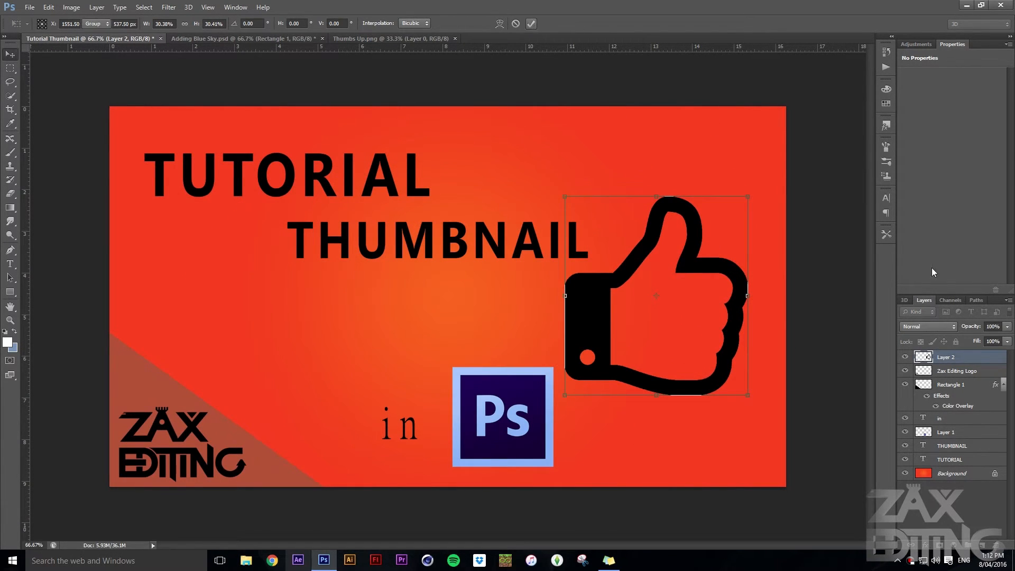
# Move the THUMBNAIL text directly beneath TUTORIAL and enlarge it so it extends slightly past TUTORIAL's left edge and well past its right
pyautogui.click(948, 446)
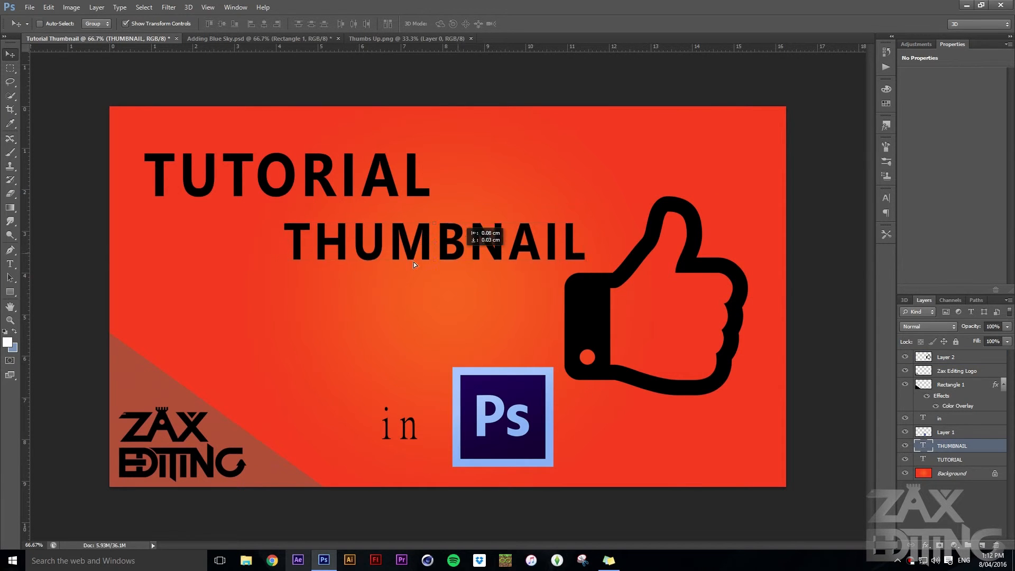
pyautogui.moveTo(414, 261); pyautogui.dragTo(290, 288)
pyautogui.hotkey('ctrl', 't')
pyautogui.moveTo(462, 287); pyautogui.dragTo(551, 342)
pyautogui.hotkey('ctrl', 'z')
pyautogui.moveTo(524, 276); pyautogui.dragTo(492, 265)
pyautogui.click(531, 24)
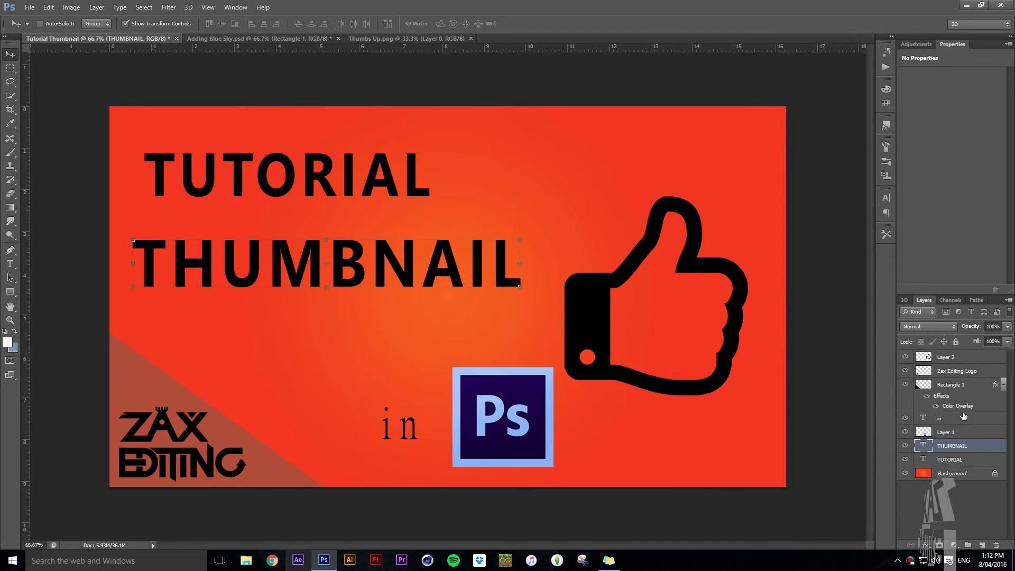
# Move the thumbs-up icon up and slightly left so it sits beside the two title lines, and deselect its layer
pyautogui.click(951, 358)
pyautogui.moveTo(742, 262); pyautogui.dragTo(731, 218)
pyautogui.click(975, 502)
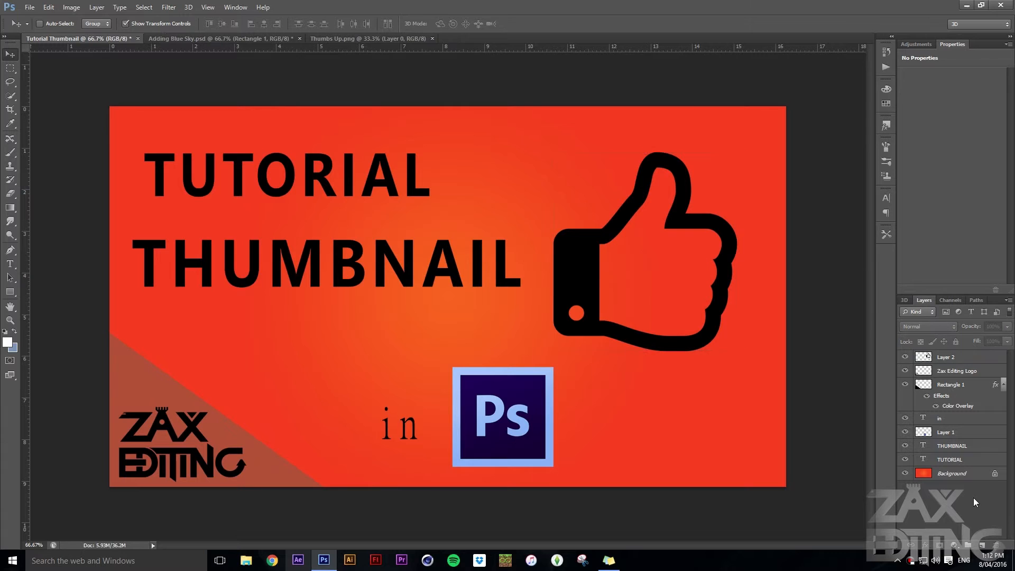
pyautogui.doubleClick(928, 359)
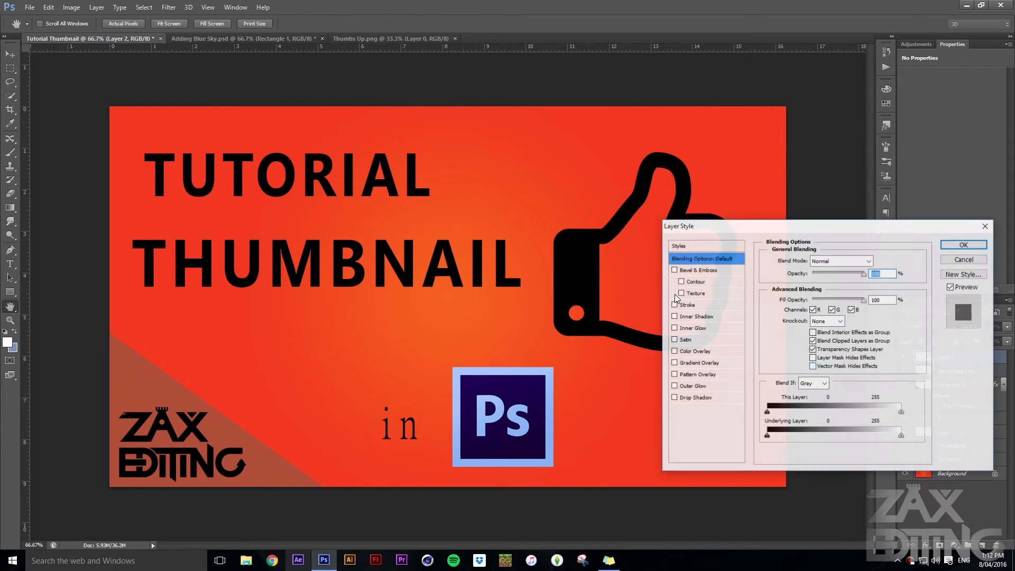
pyautogui.moveTo(798, 231); pyautogui.dragTo(846, 268)
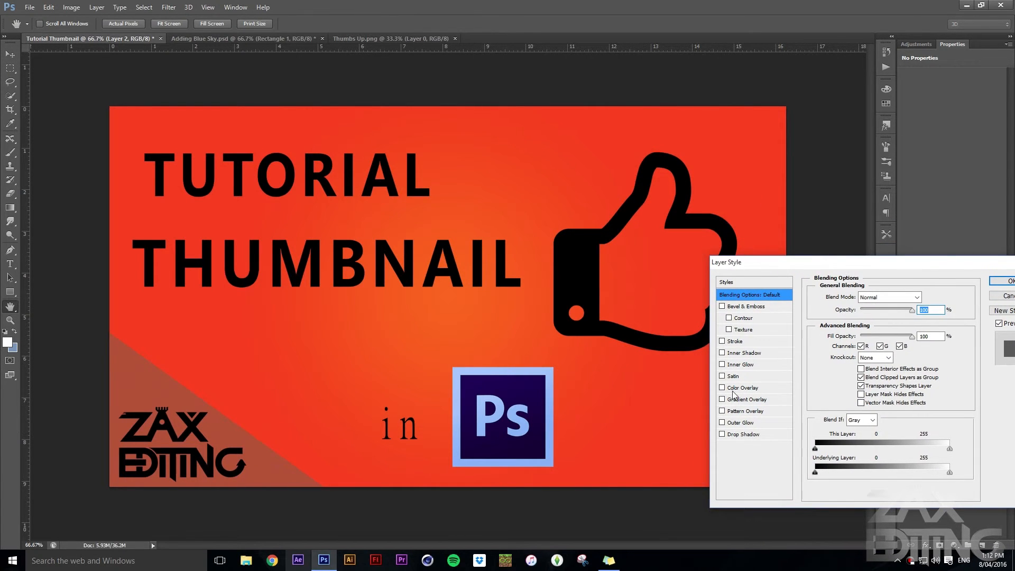
pyautogui.moveTo(924, 263); pyautogui.dragTo(840, 263)
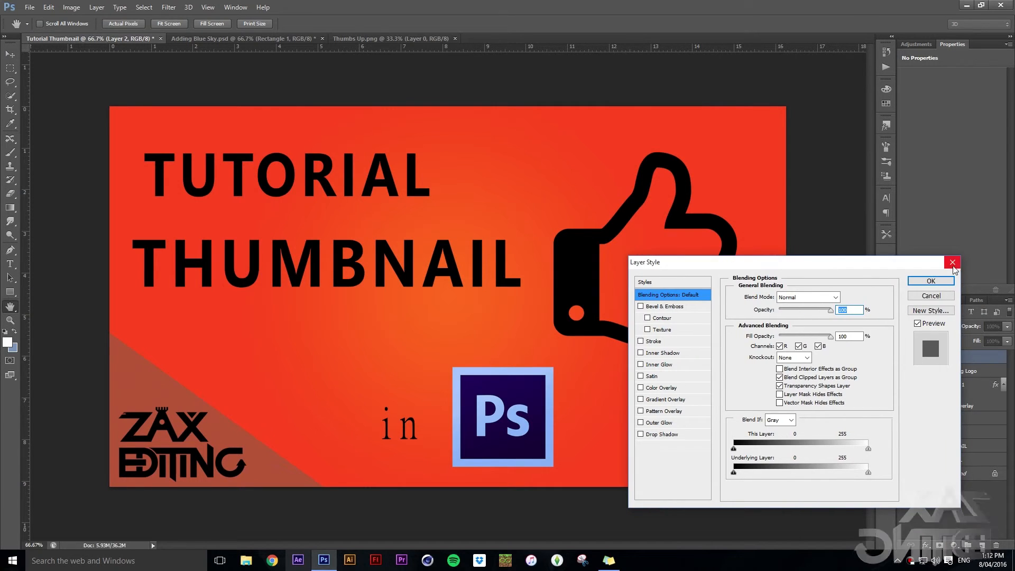
pyautogui.click(916, 281)
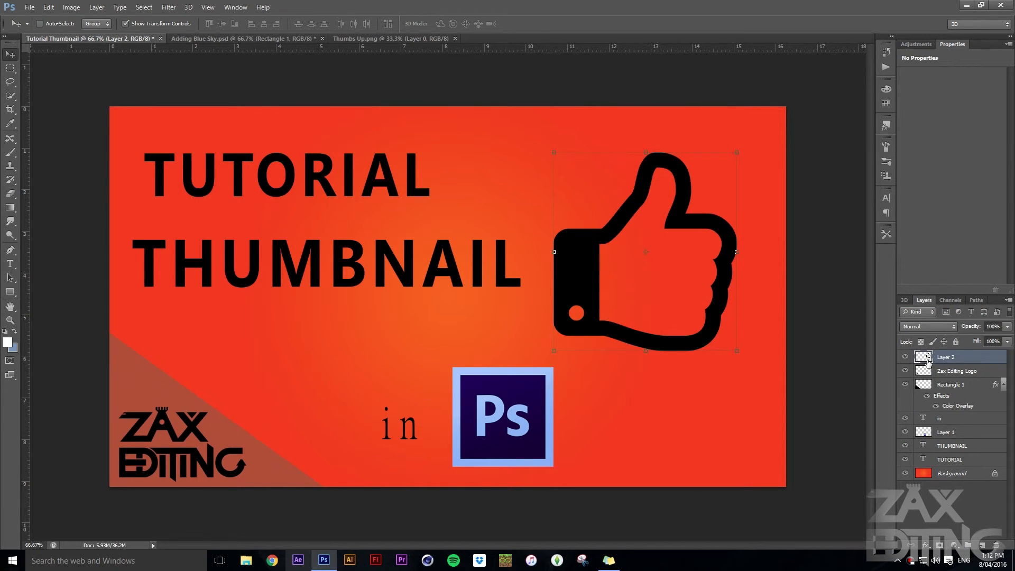
pyautogui.rightClick(950, 361)
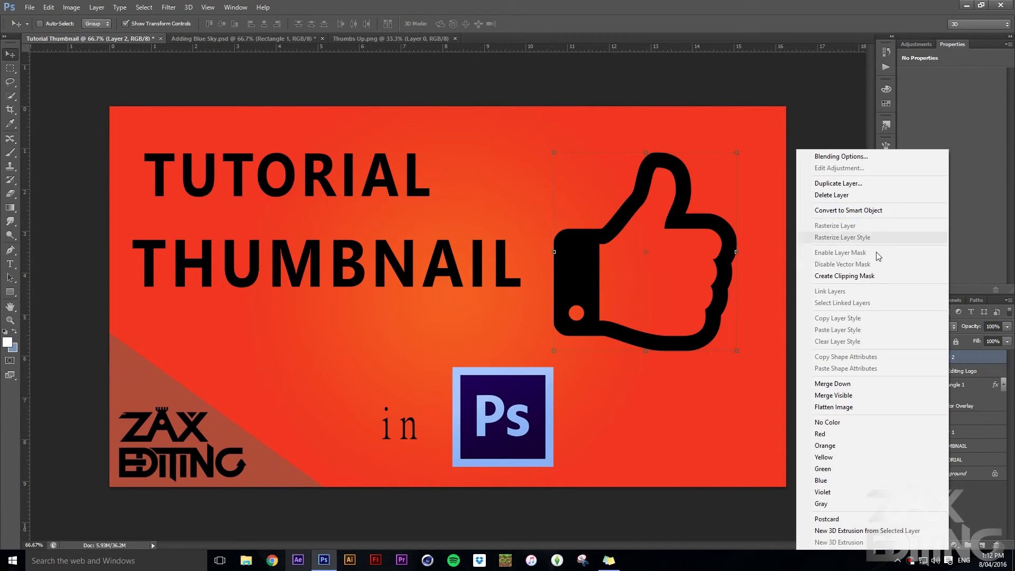
pyautogui.click(973, 361)
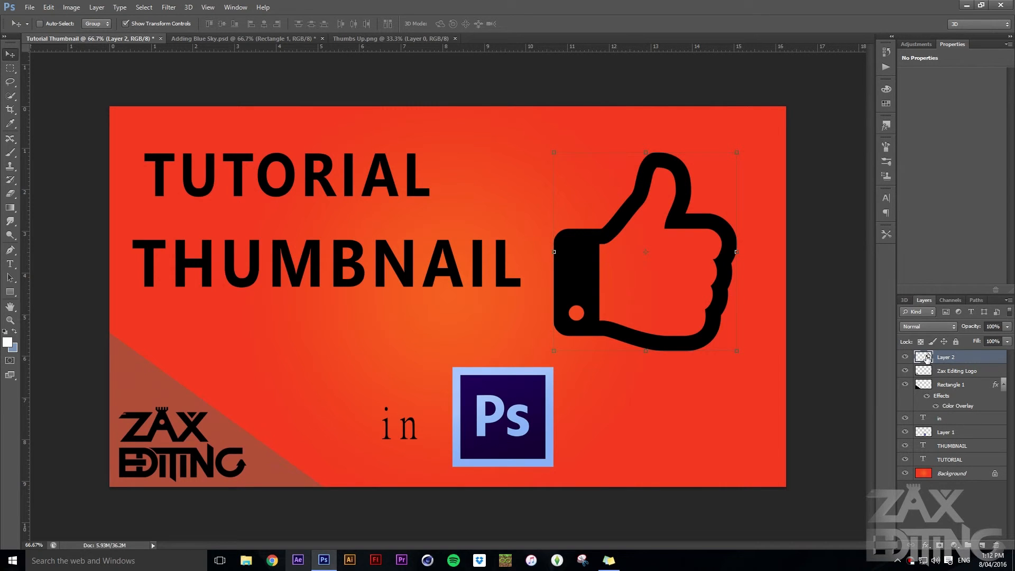
# Add an Outer Glow to the thumbs-up layer with Normal blend mode, 47% opacity and a size of 35 px
pyautogui.rightClick(950, 359)
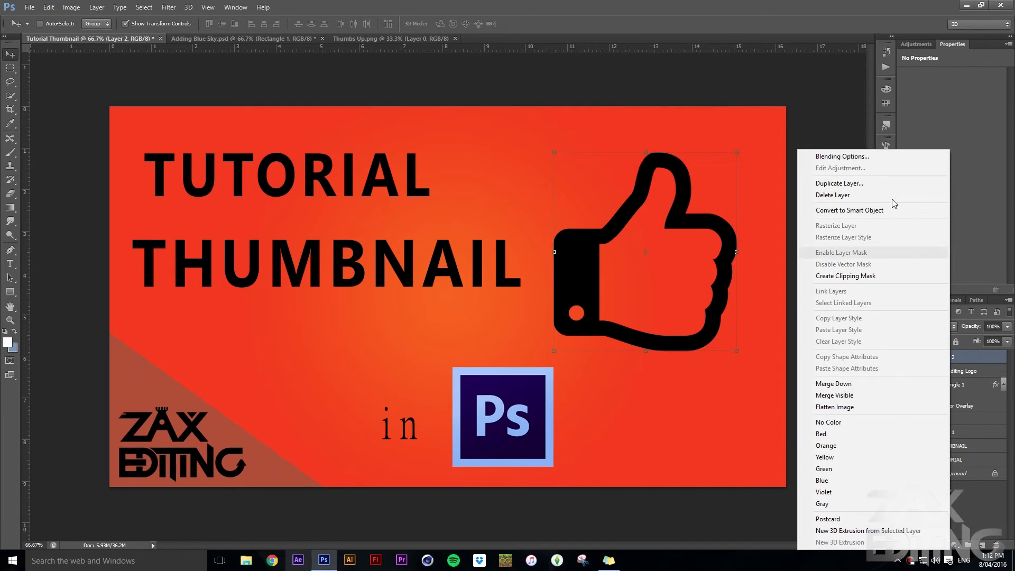
pyautogui.click(857, 158)
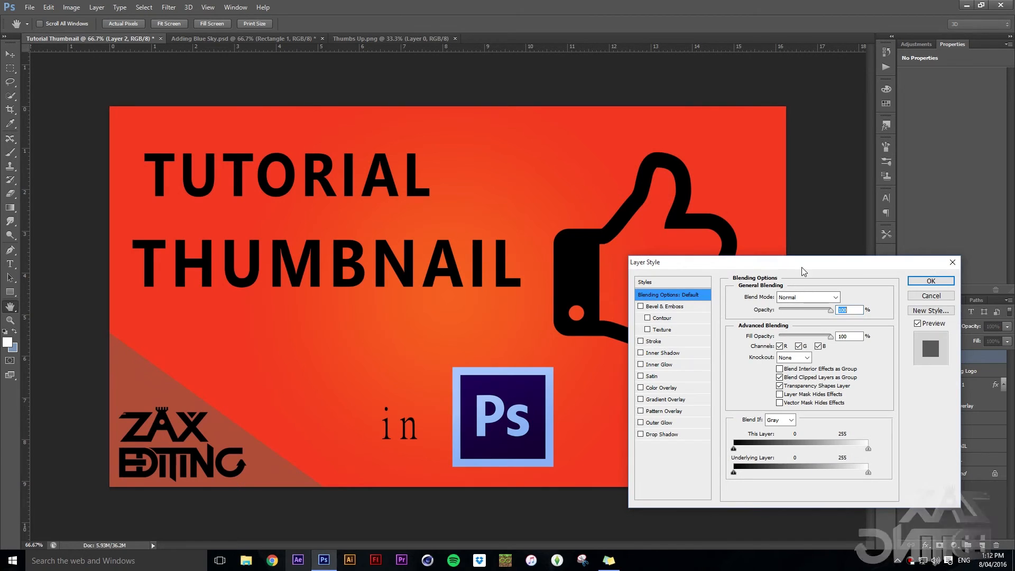
pyautogui.moveTo(841, 264); pyautogui.dragTo(879, 276)
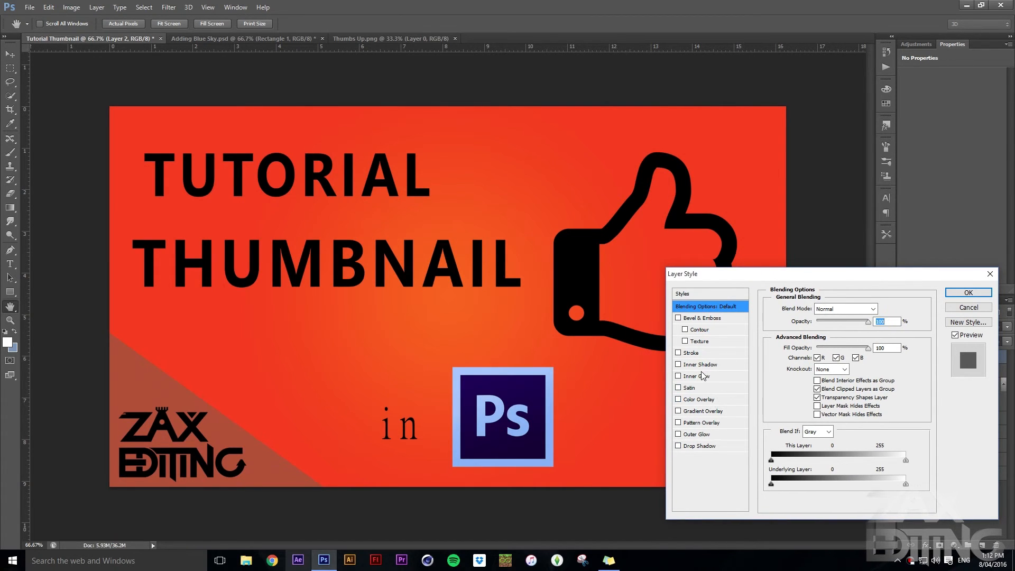
pyautogui.click(708, 434)
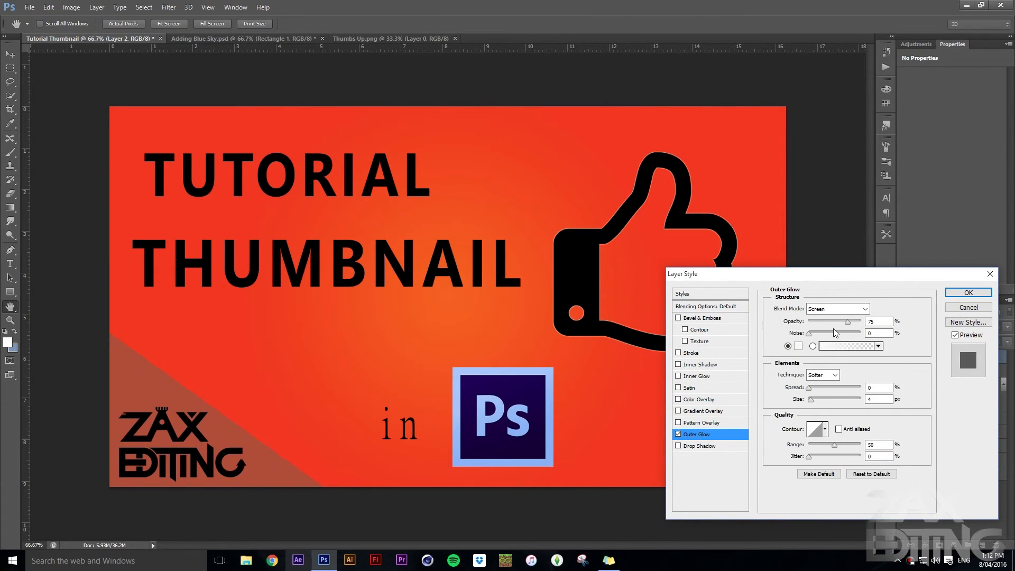
pyautogui.click(837, 309)
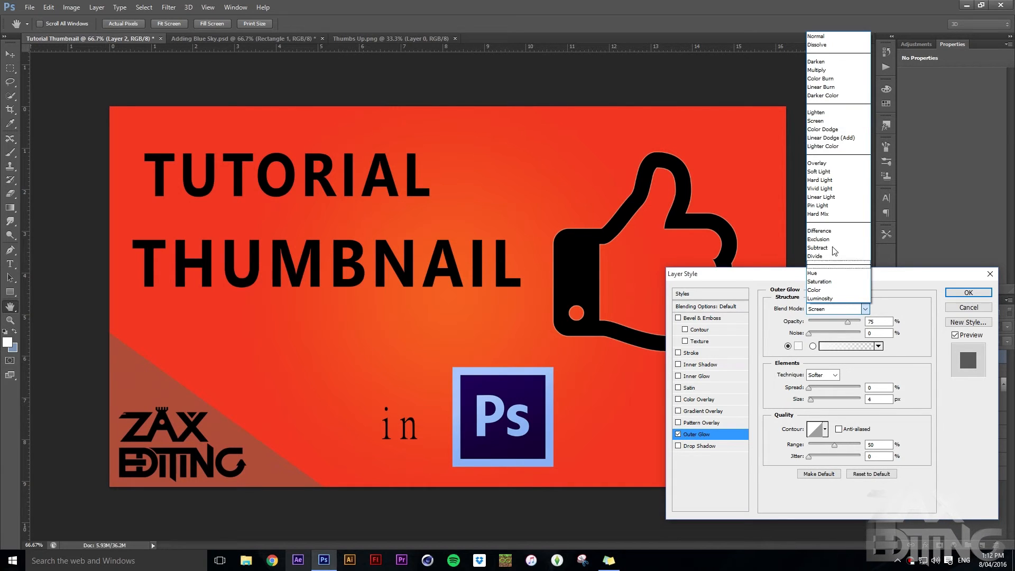
pyautogui.click(821, 35)
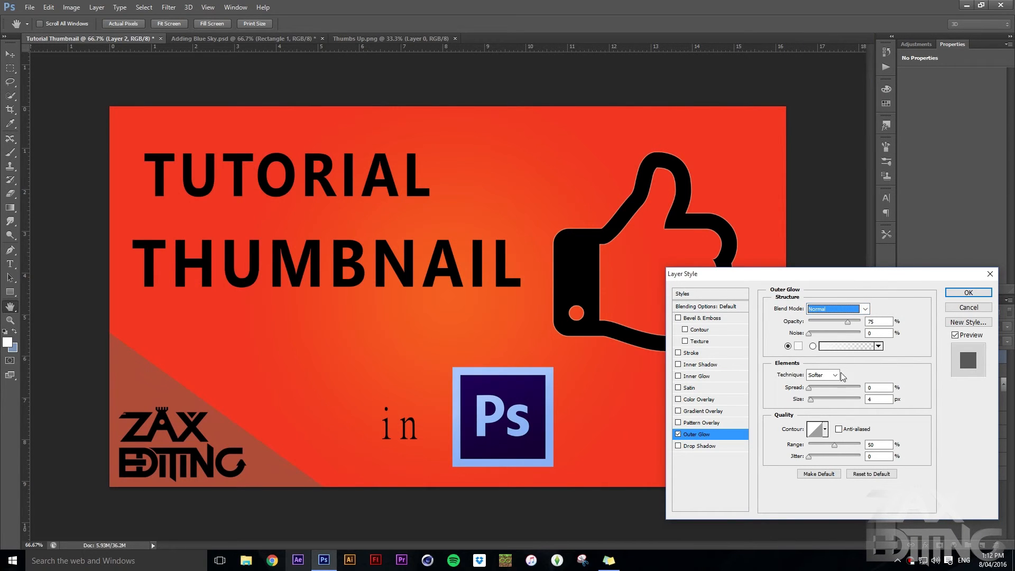
pyautogui.moveTo(809, 399)
pyautogui.mouseDown()
pyautogui.moveTo(827, 398)
pyautogui.moveTo(817, 398)
pyautogui.mouseUp()
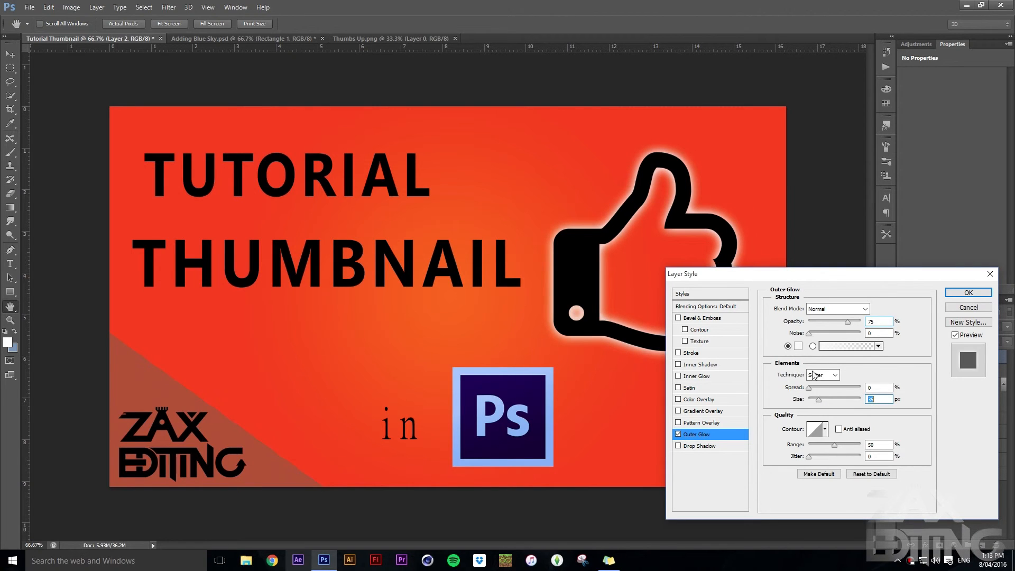
pyautogui.moveTo(810, 334); pyautogui.dragTo(832, 320)
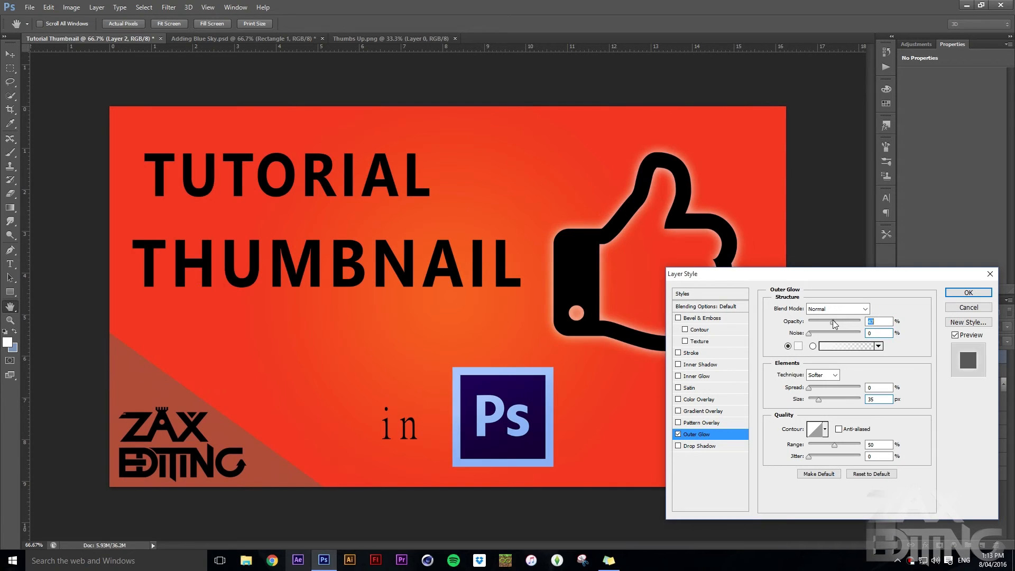
# Set the thumbs-up icon's Outer Glow colour to yellow (fff000)
pyautogui.click(799, 346)
pyautogui.moveTo(426, 299); pyautogui.dragTo(447, 286)
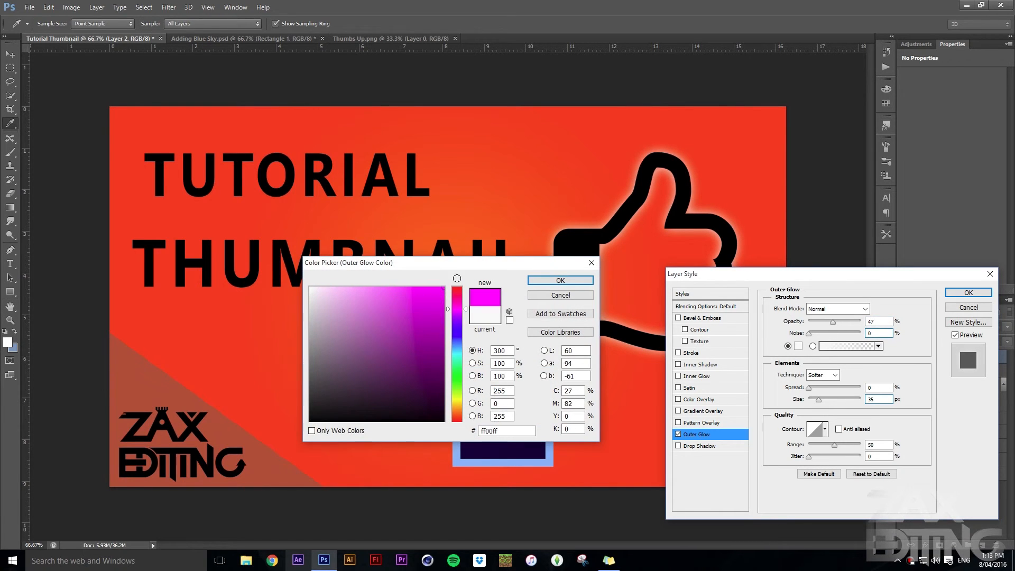
pyautogui.moveTo(466, 334); pyautogui.dragTo(461, 402)
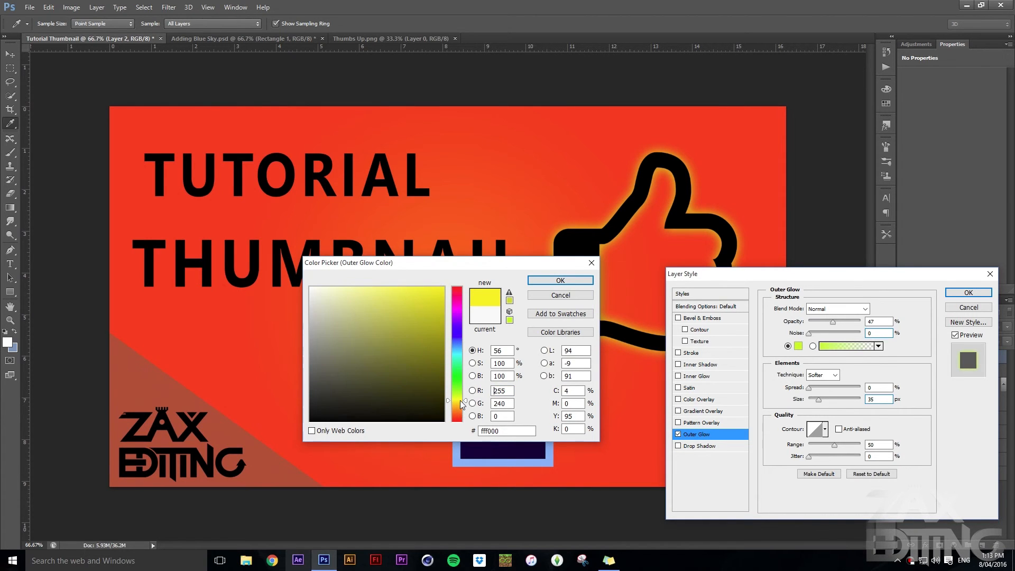
pyautogui.click(550, 279)
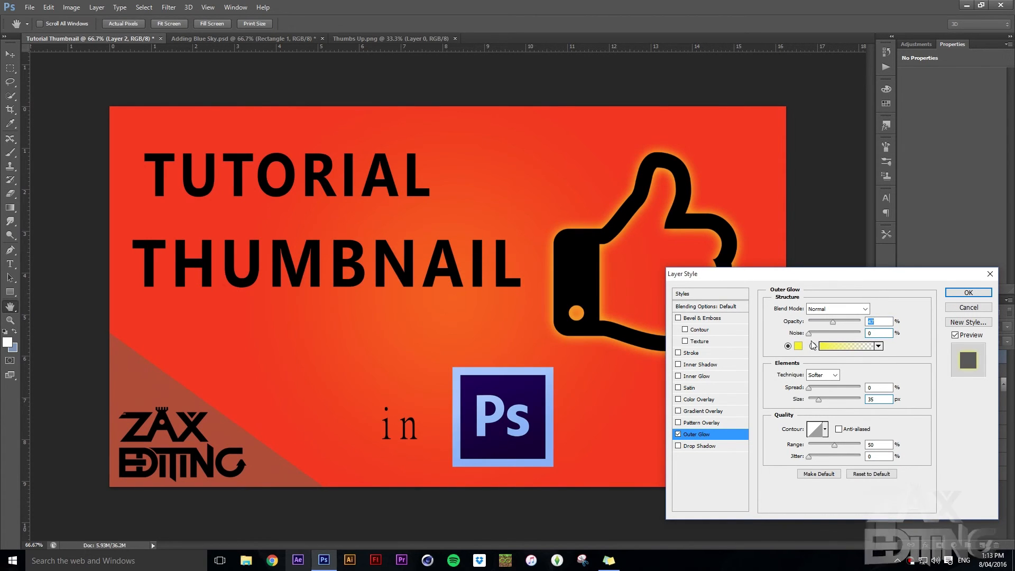
# Reduce the Outer Glow size slightly and apply it, and nudge the thumbs-up icon a little down and to the right
pyautogui.moveTo(818, 399); pyautogui.dragTo(816, 401)
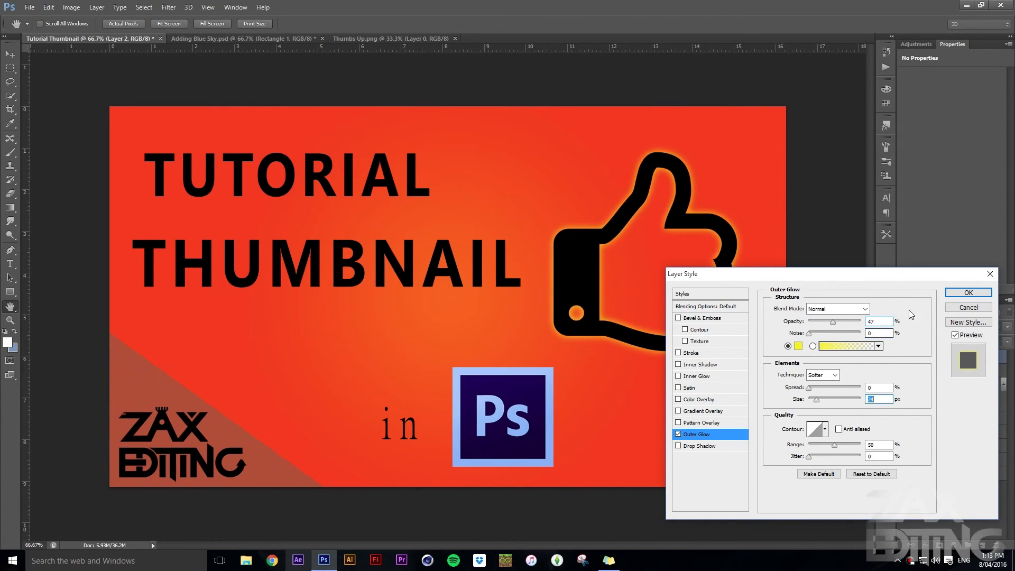
pyautogui.click(958, 293)
pyautogui.moveTo(723, 256); pyautogui.dragTo(731, 268)
pyautogui.click(962, 509)
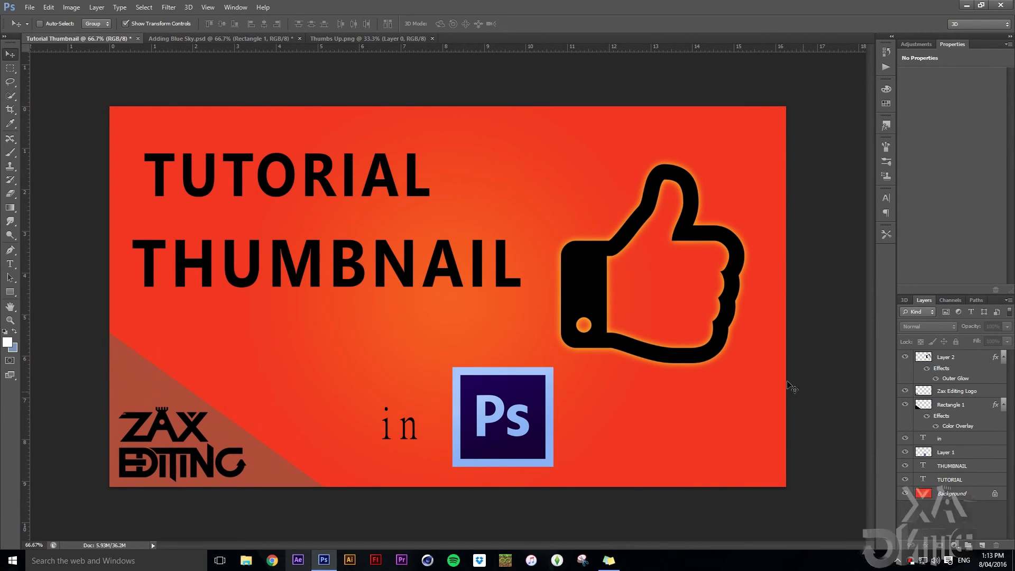